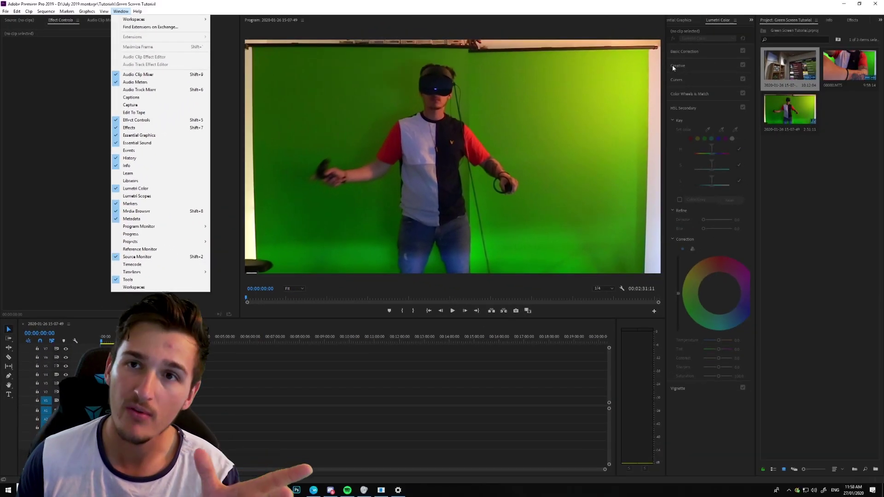
Check the white balance and tone values in the green-screen clip's Basic Correction section of Lumetri Color
click(678, 141)
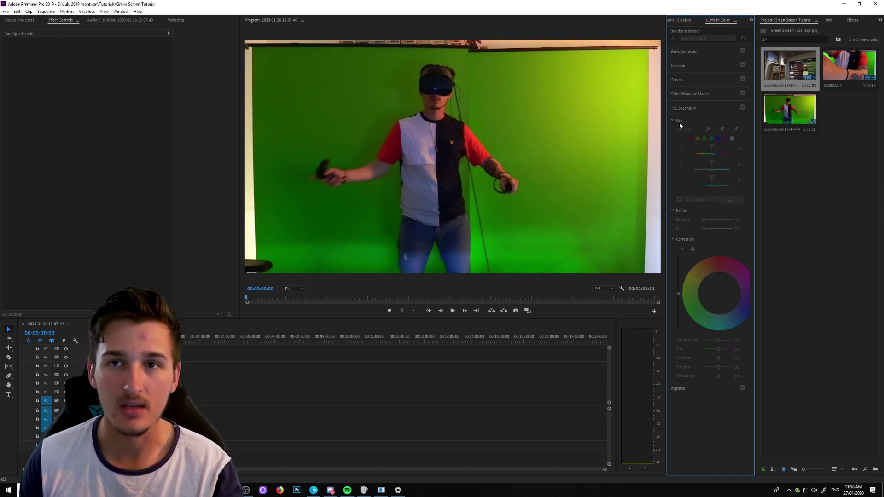
click(691, 54)
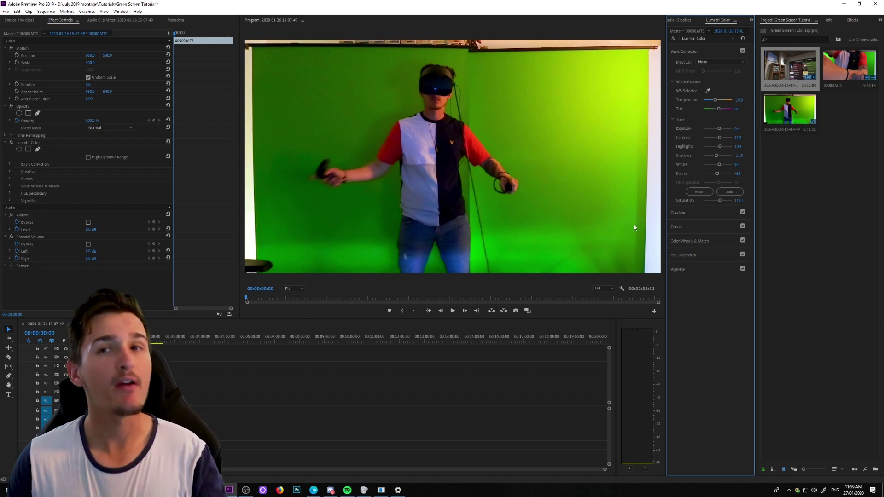
click(702, 50)
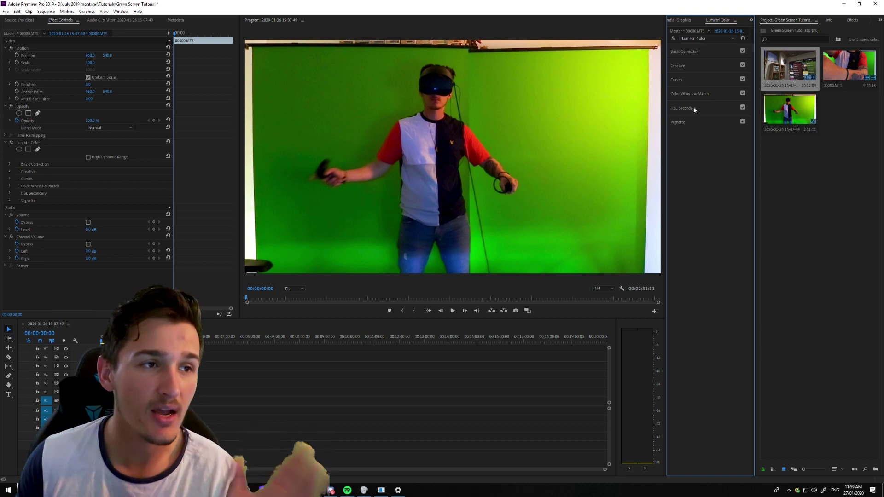
Sample the green backdrop beside the subject as the HSL Secondary key color
click(694, 109)
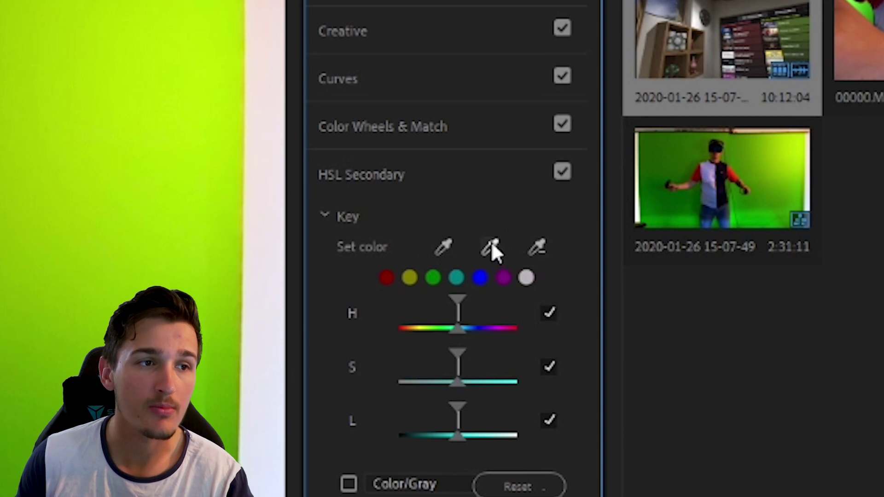
click(446, 247)
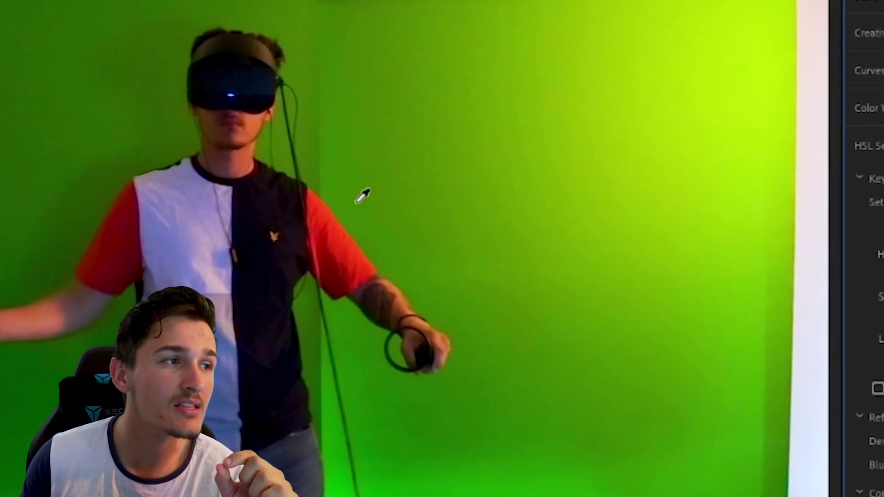
click(166, 215)
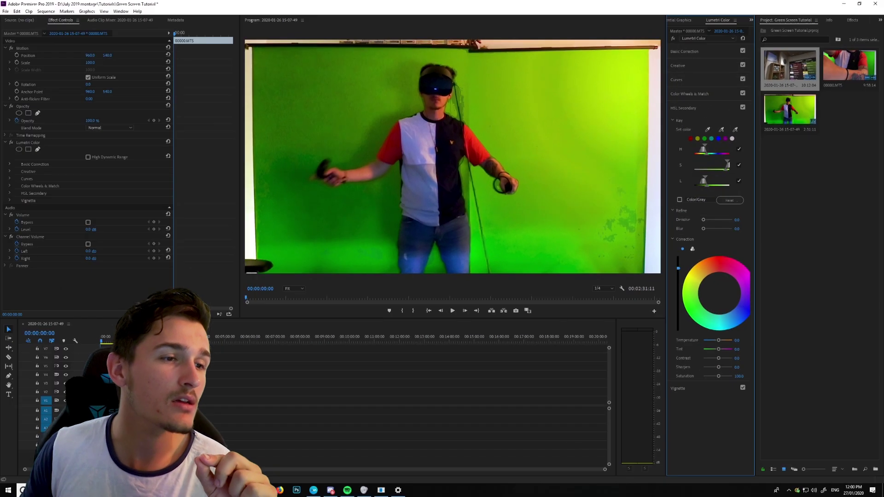
In the HSL Secondary correction, maximize brightness, push the color wheel to green, and set temperature and tint to -100, contrast 100, saturation 200
drag(678, 263, 678, 256)
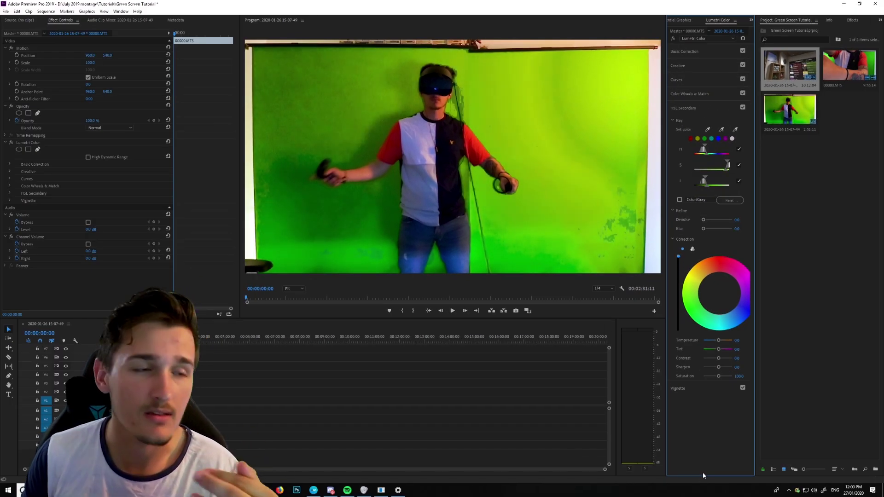
drag(694, 307, 684, 306)
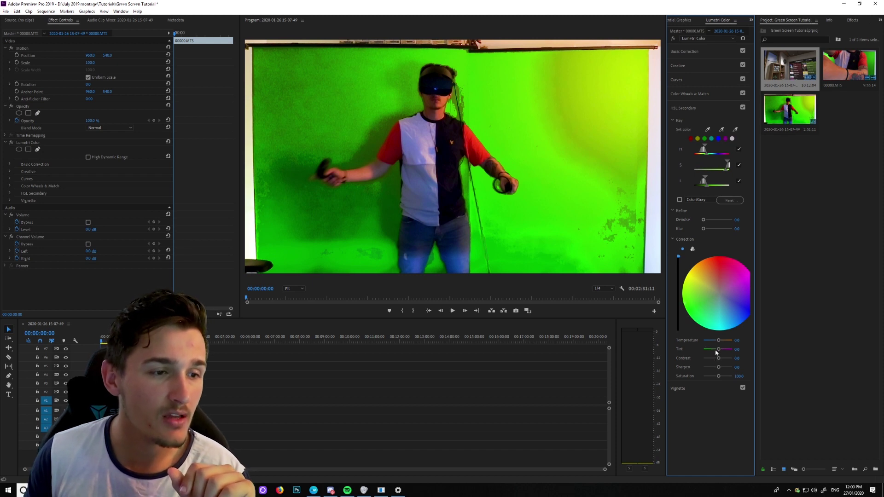
drag(719, 342, 742, 340)
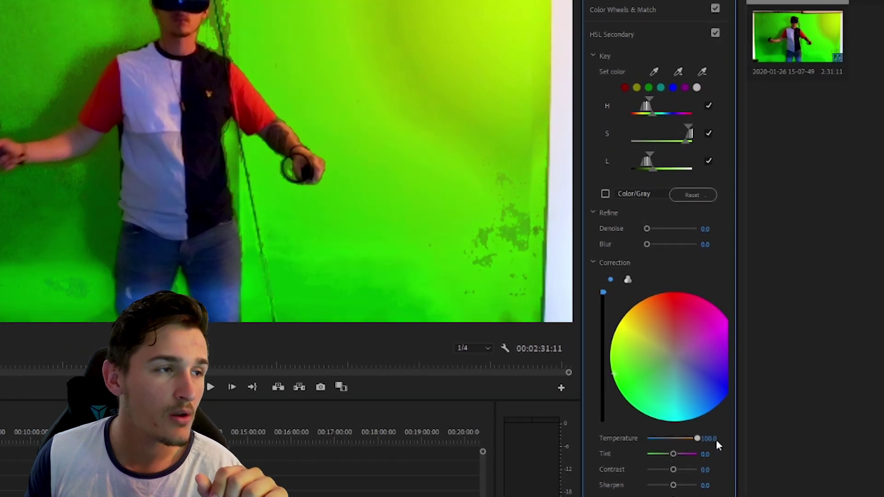
drag(717, 440, 631, 441)
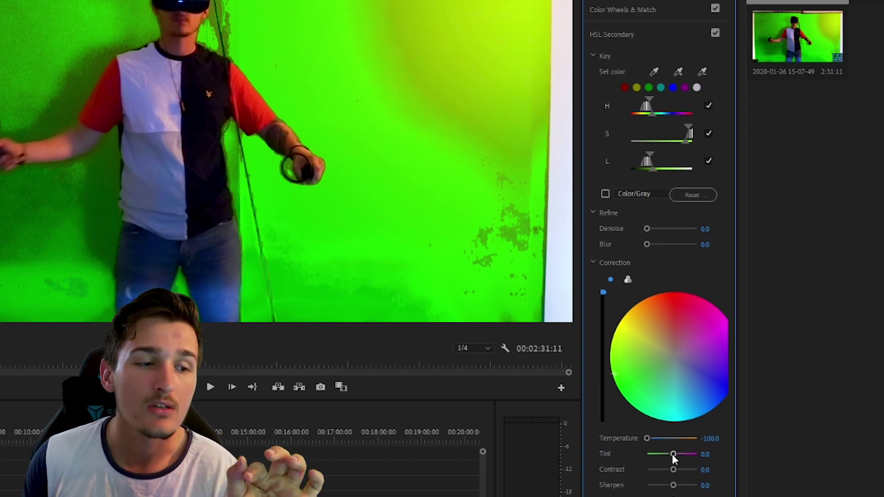
drag(674, 454, 586, 440)
drag(673, 470, 711, 471)
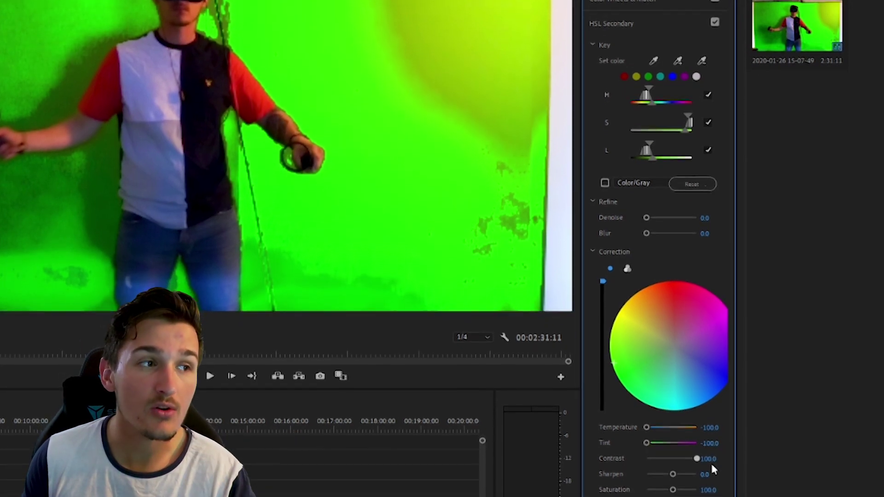
drag(671, 466, 695, 466)
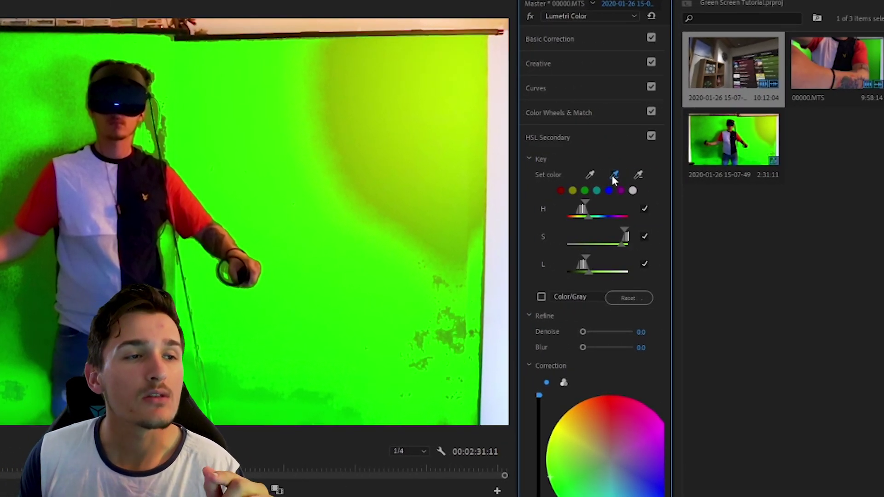
Add the yellowish bright patch and the darker shadowed backdrop on the subject's other side to the HSL key
click(612, 176)
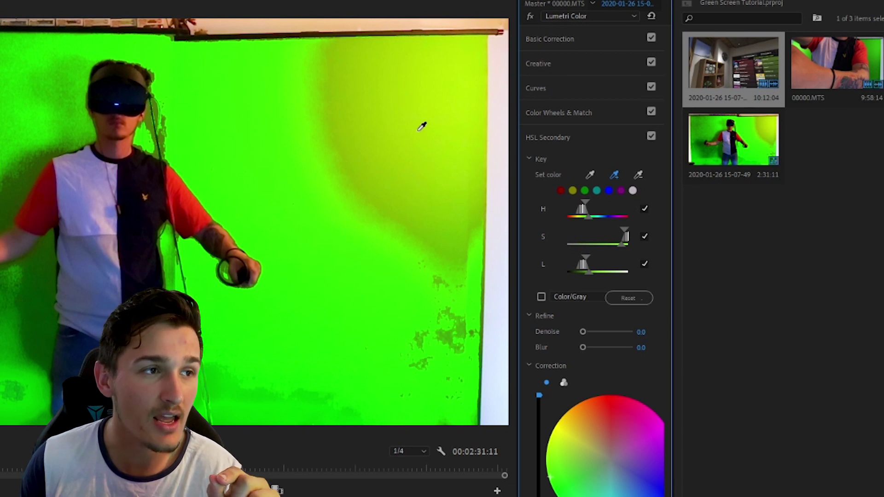
click(420, 99)
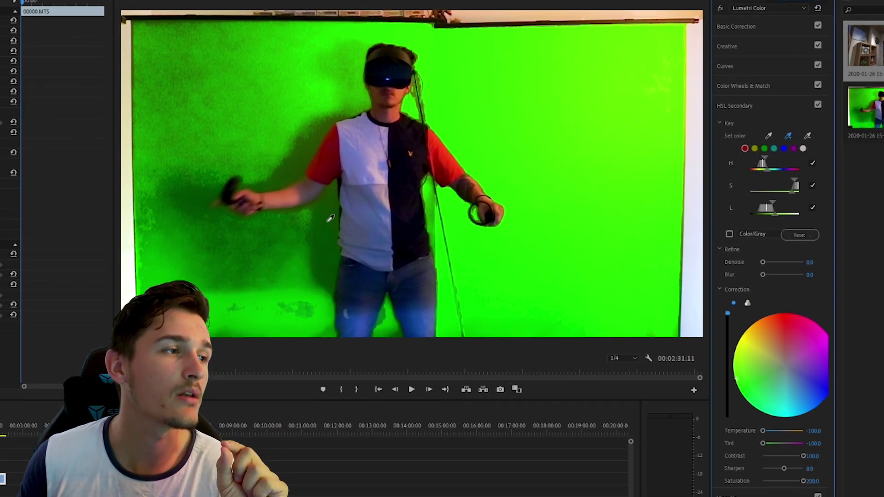
click(38, 284)
click(788, 136)
click(229, 238)
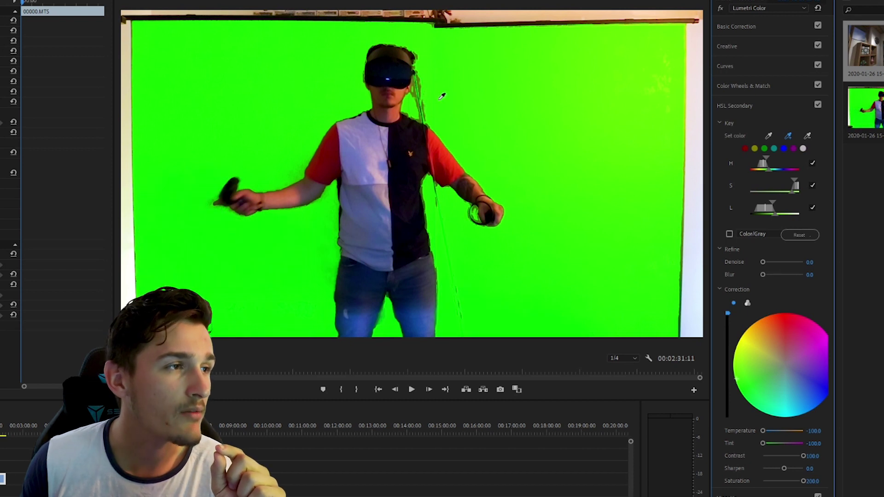
Add the backdrop around the headset cable and the area near the subject's blurred controller to the HSL key
click(420, 86)
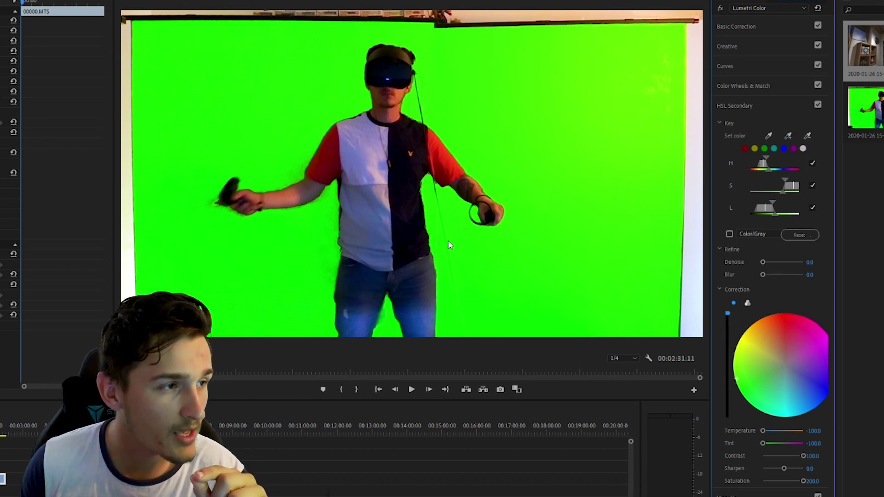
click(788, 137)
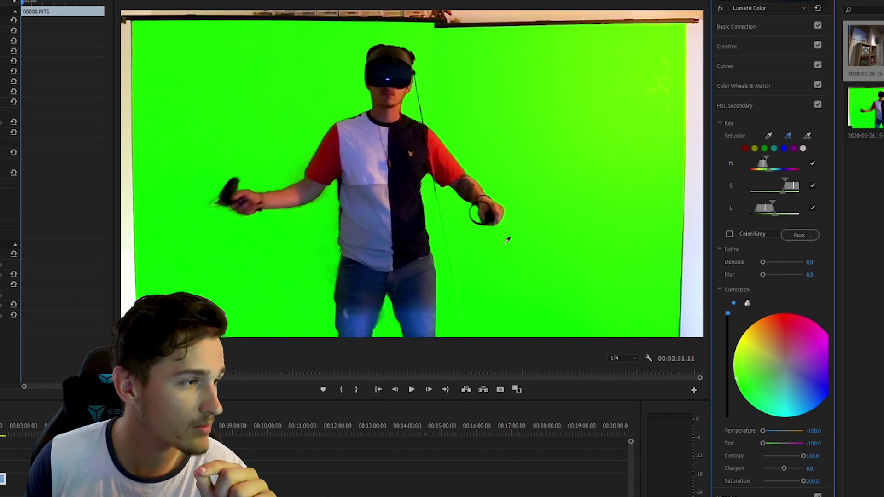
click(294, 178)
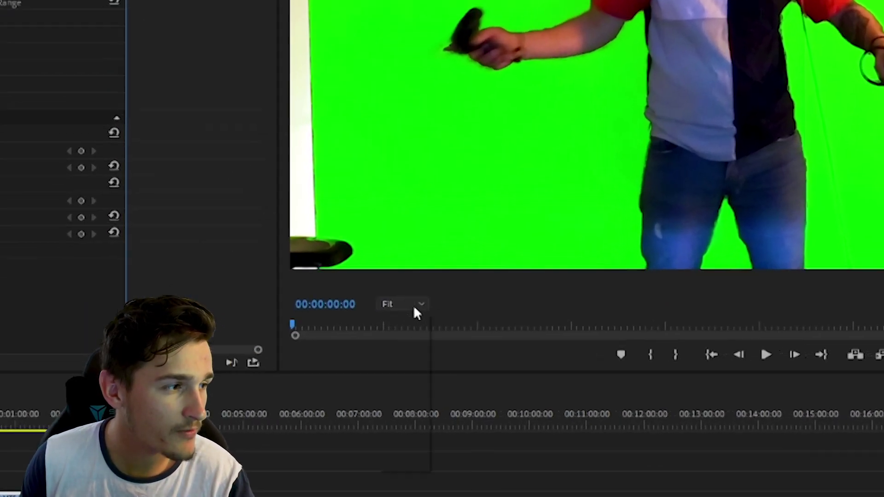
Zoom the preview to 150% and inspect the key's edges around the subject's body and headset
click(194, 358)
click(443, 426)
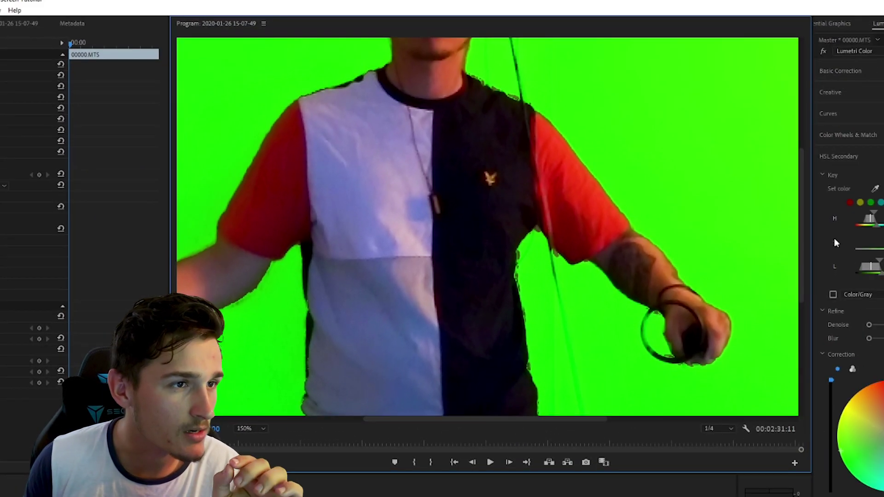
click(875, 188)
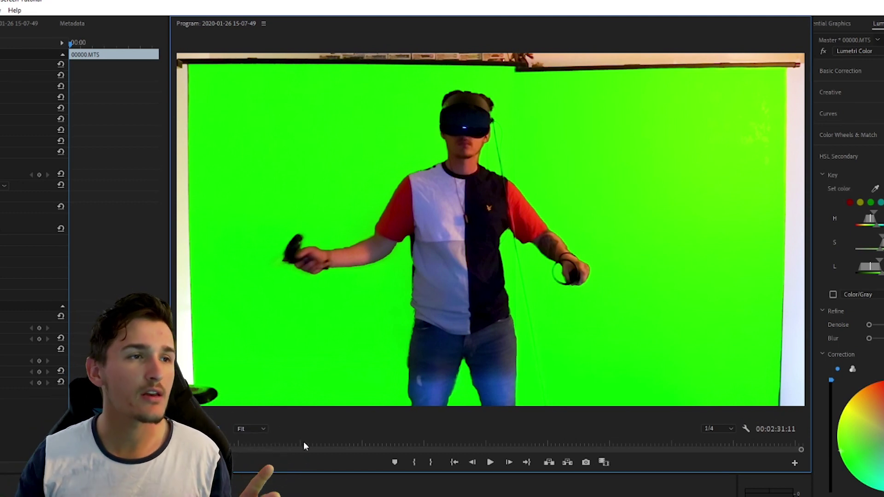
click(875, 188)
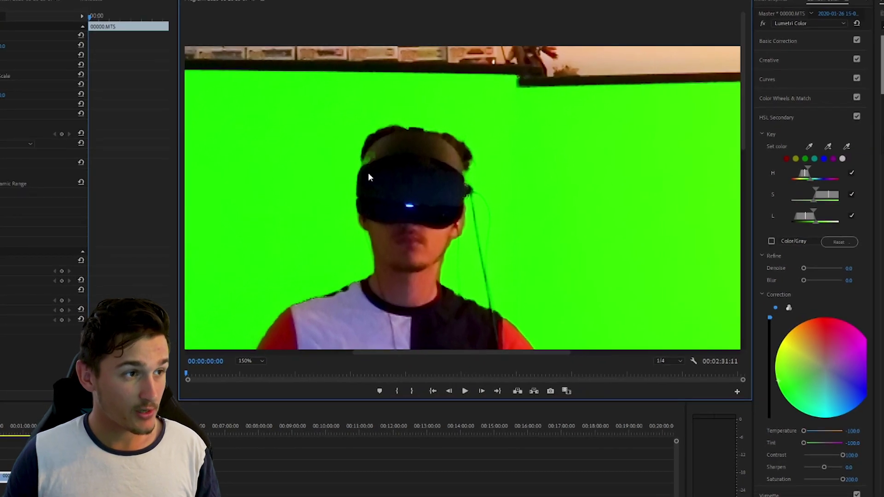
Subtract the color at two spots on the subject's hair from the HSL key and set the preview zoom to Fit
click(846, 148)
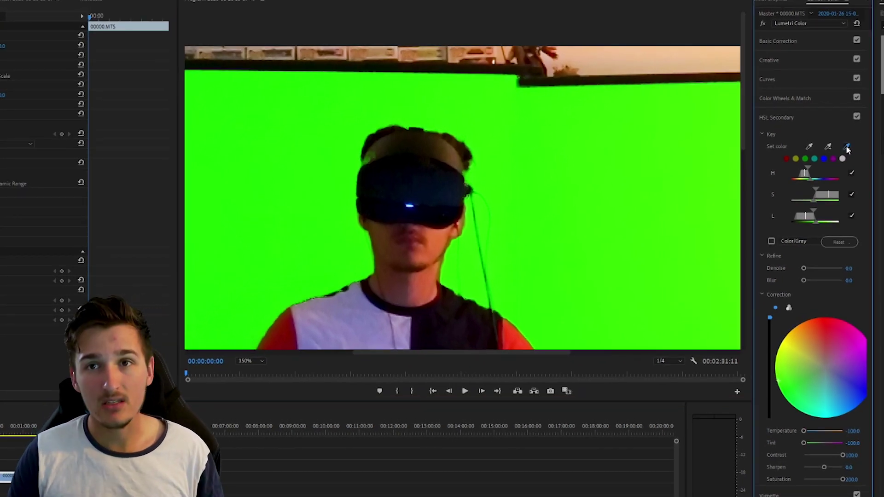
click(369, 156)
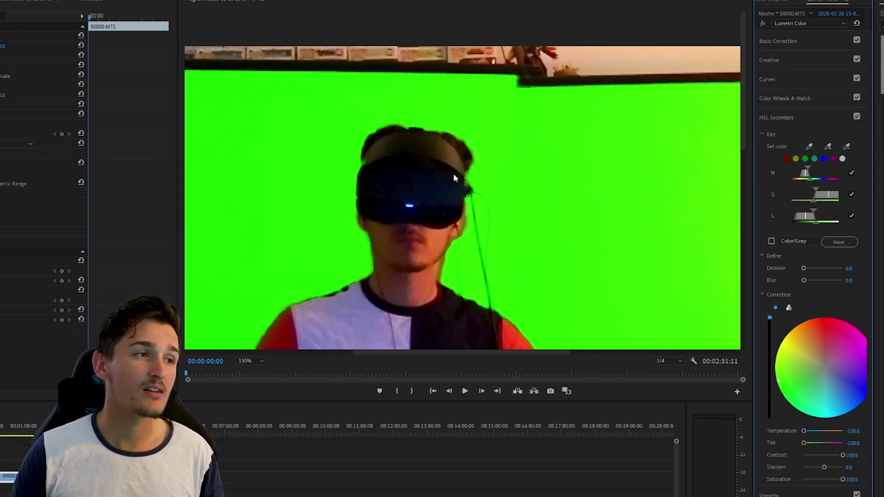
click(847, 147)
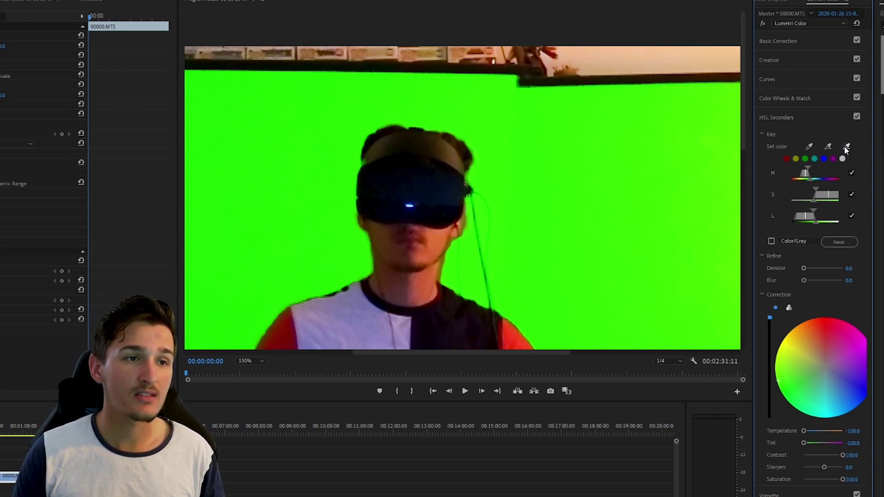
click(366, 158)
click(251, 360)
click(245, 367)
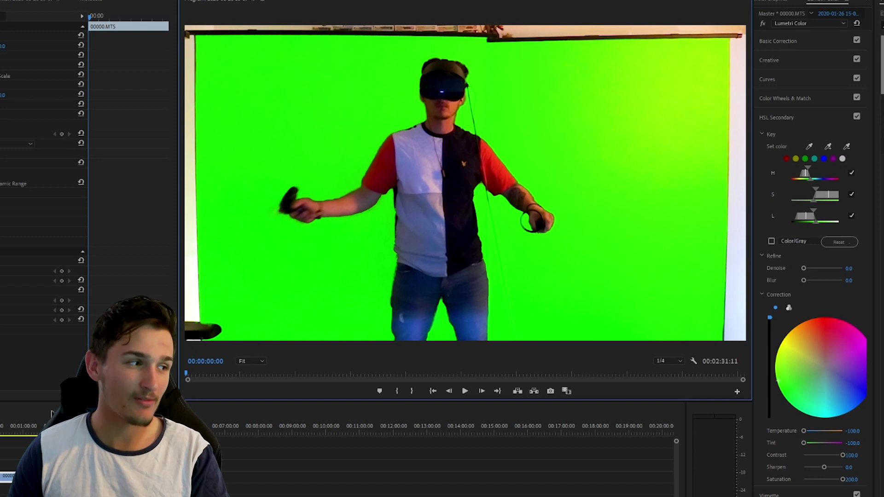
Move the playhead to 00:00:19:03 and add the brighter yellow-green backdrop patch to the HSL key
click(1, 433)
drag(0, 431, 2, 429)
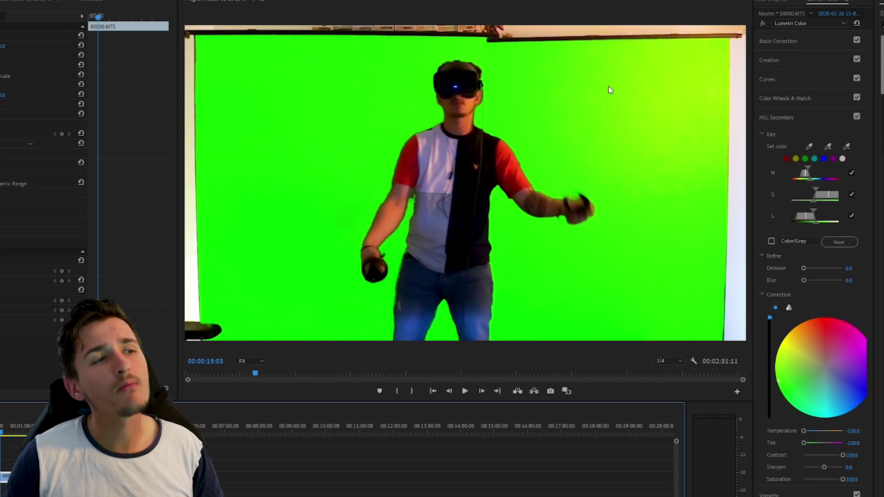
click(828, 146)
click(680, 110)
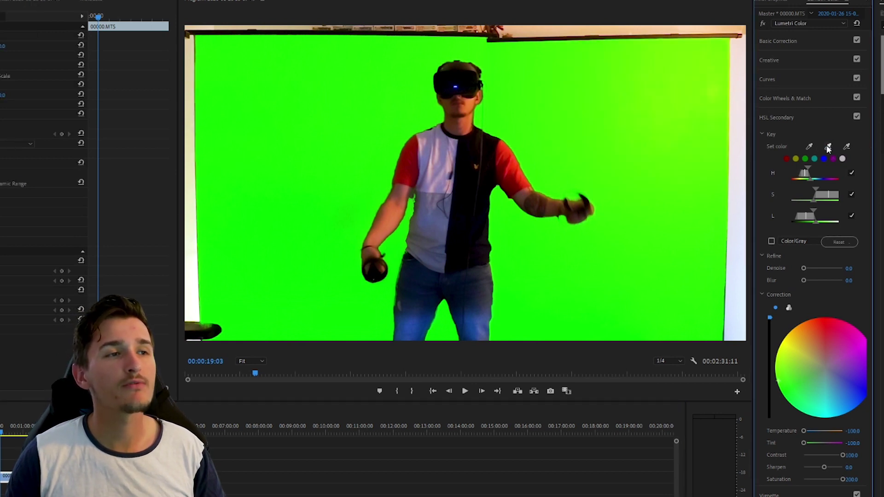
At 00:00:28:02, subtract the color at the subject's hair from the HSL key, inspect the edges at 150%, and set the preview to Fit
drag(0, 428, 2, 429)
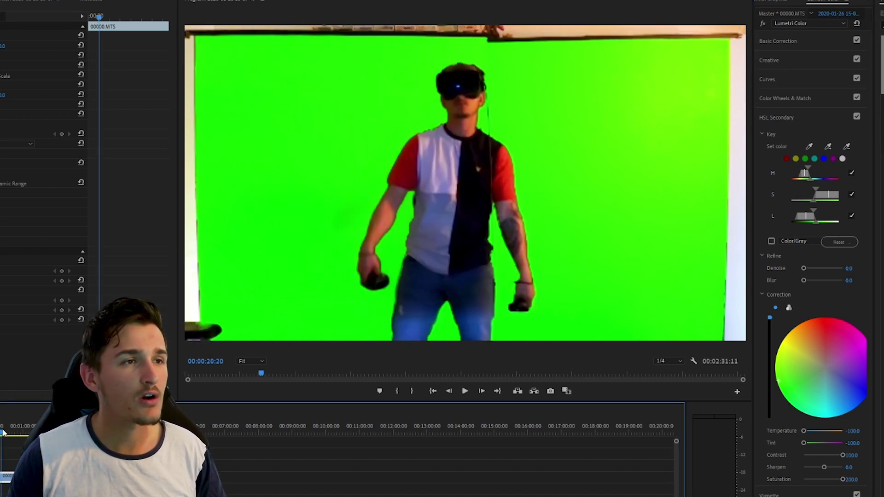
click(826, 147)
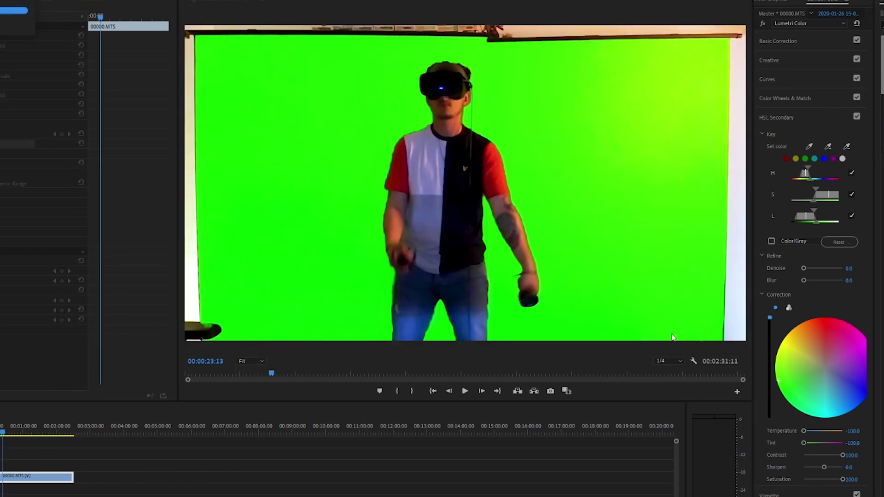
click(275, 373)
drag(276, 375, 288, 374)
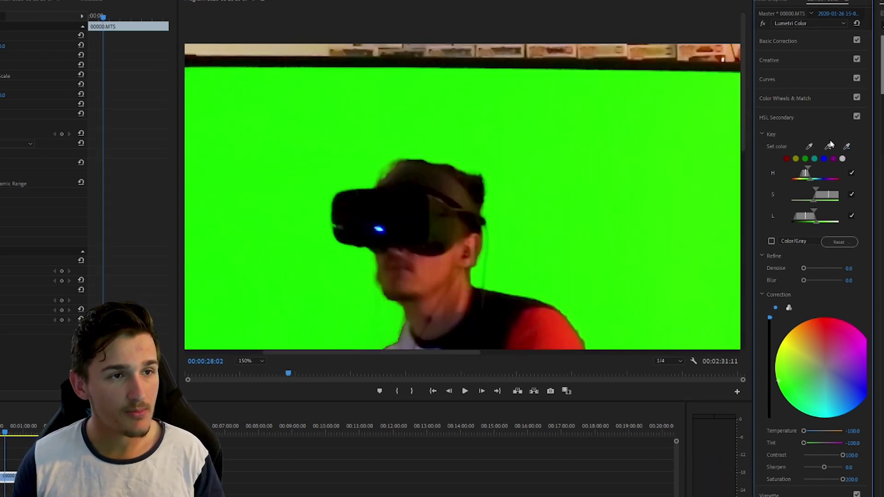
click(847, 147)
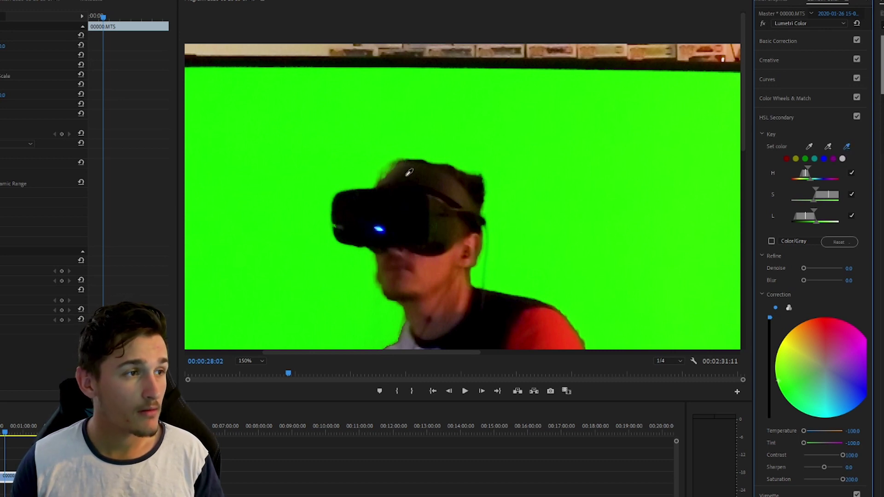
click(384, 175)
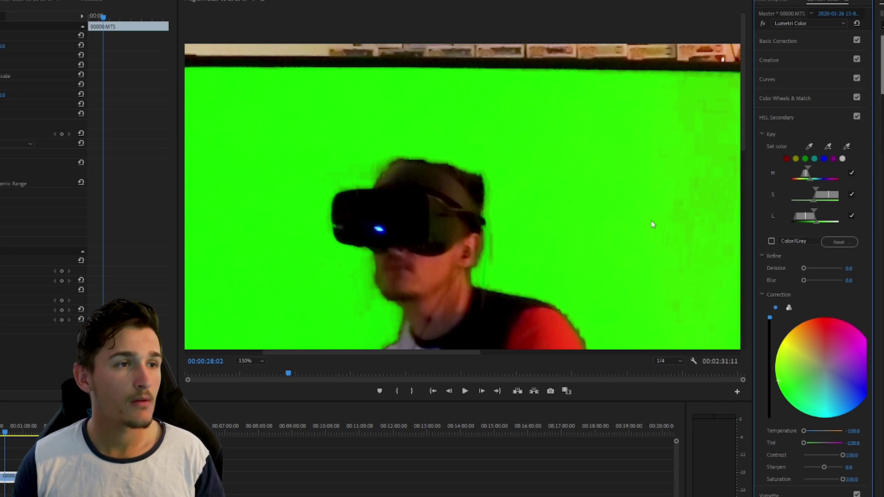
drag(438, 353, 622, 350)
drag(745, 120, 715, 283)
click(247, 362)
click(248, 368)
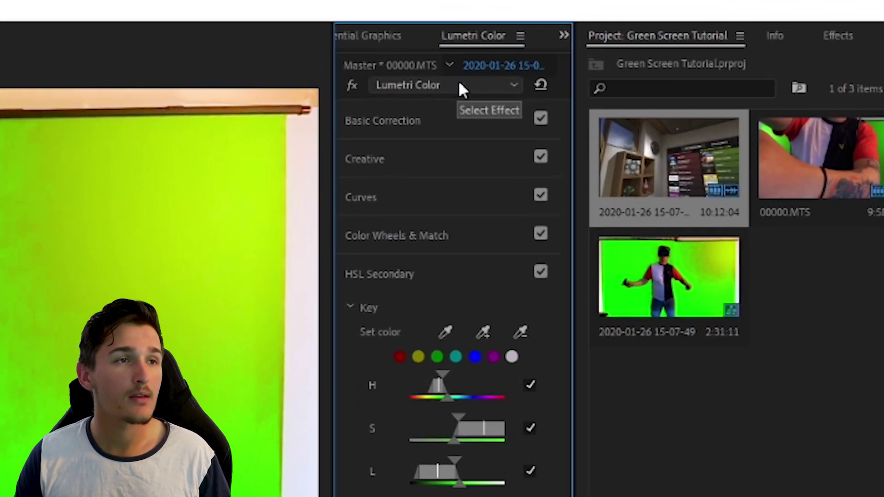
Add a second Lumetri Color effect to the clip and select it among the clip's effects
click(474, 77)
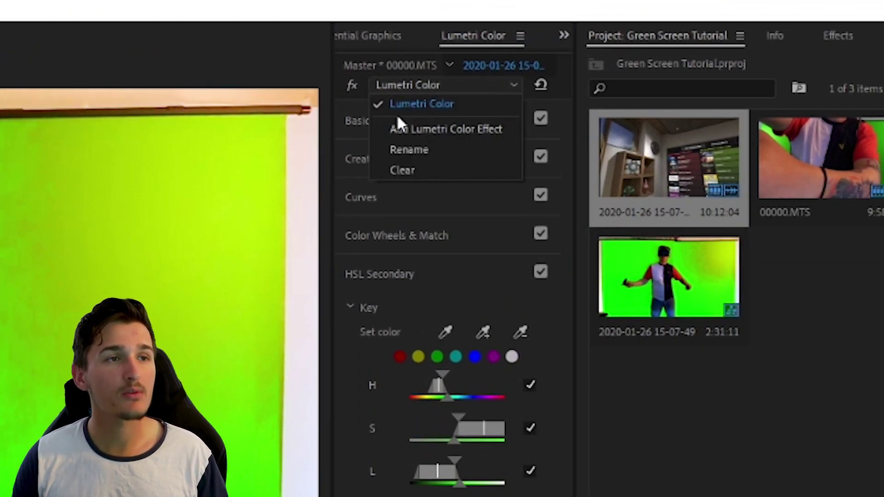
click(466, 125)
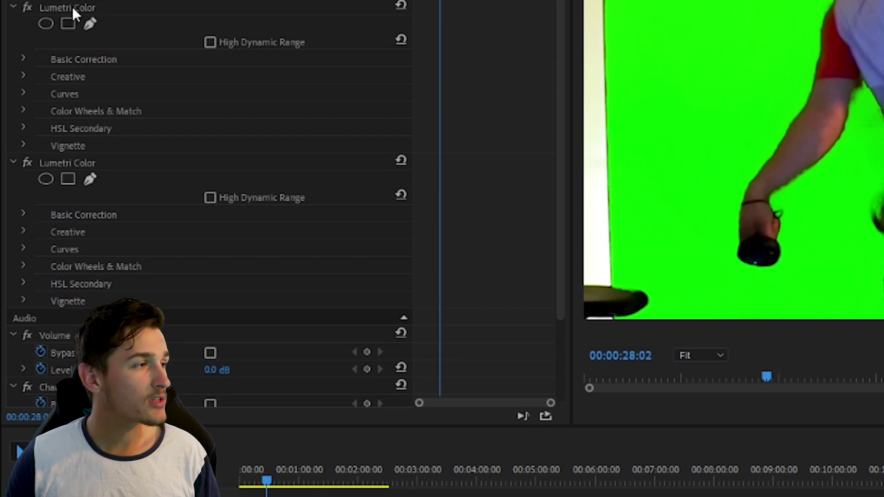
click(73, 7)
click(65, 163)
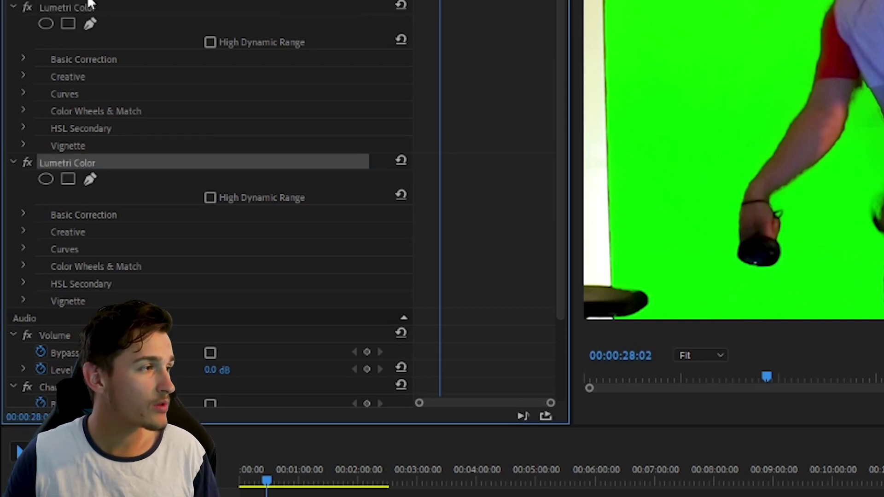
Draw a closed freeform pen mask around the yellowish upper-right area of the backdrop on the second Lumetri Color effect
click(83, 6)
click(73, 162)
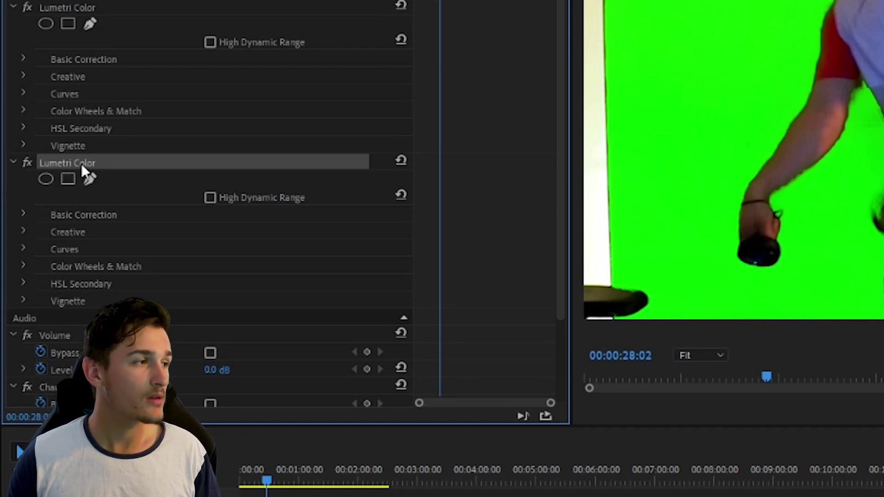
click(80, 178)
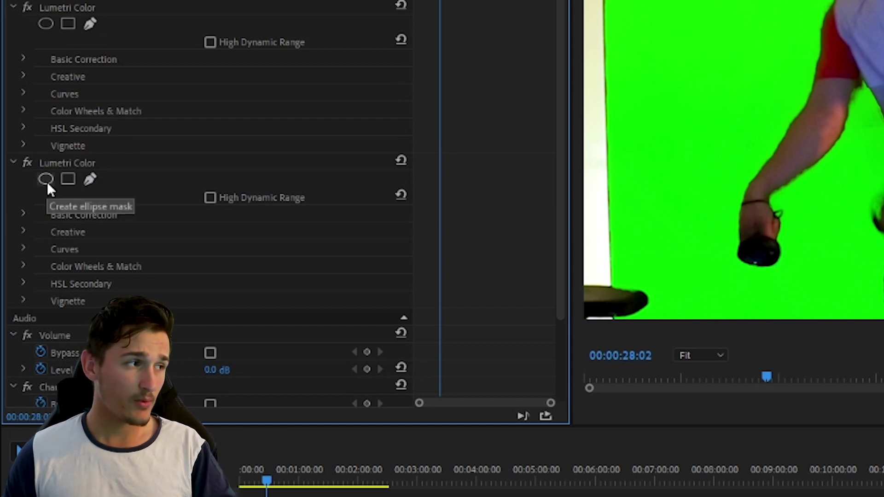
click(90, 179)
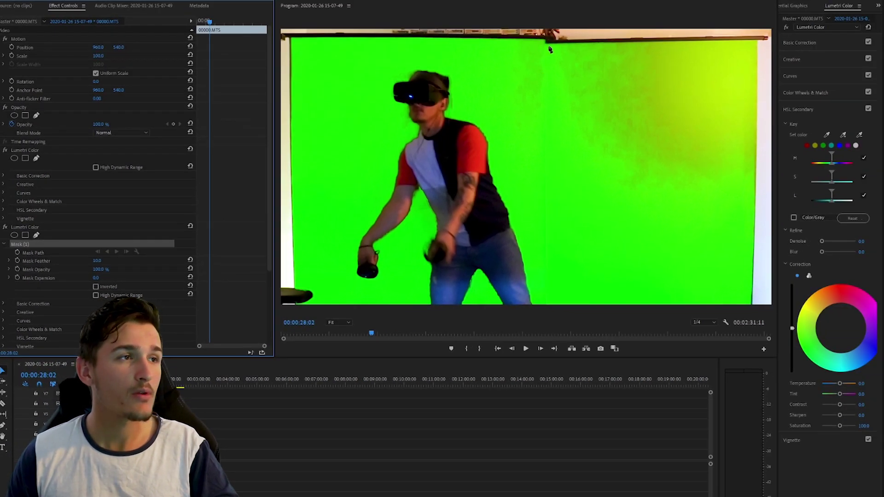
click(509, 43)
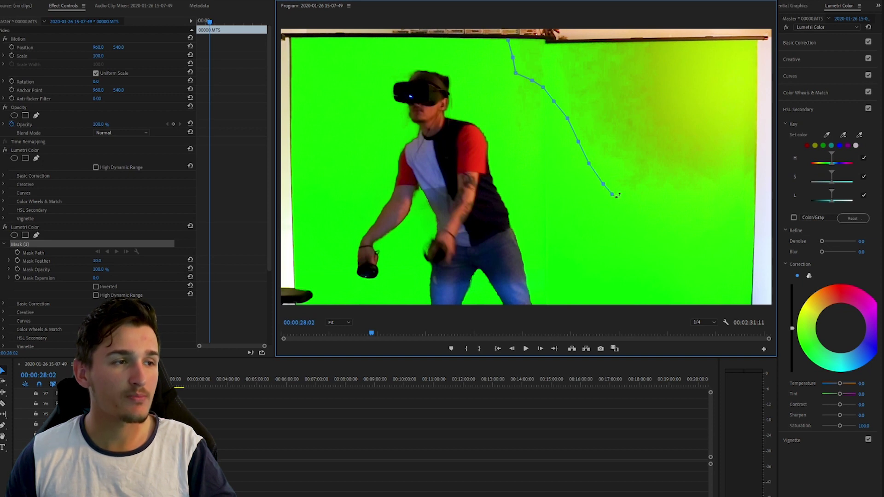
click(712, 201)
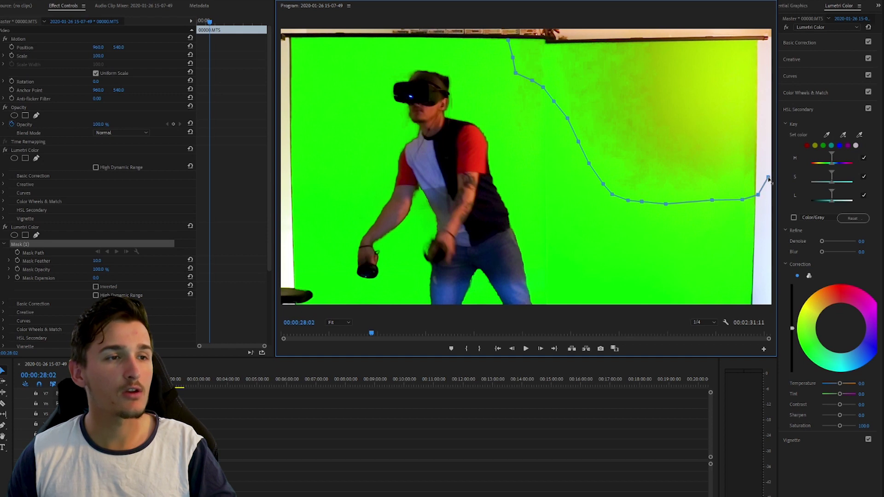
click(765, 42)
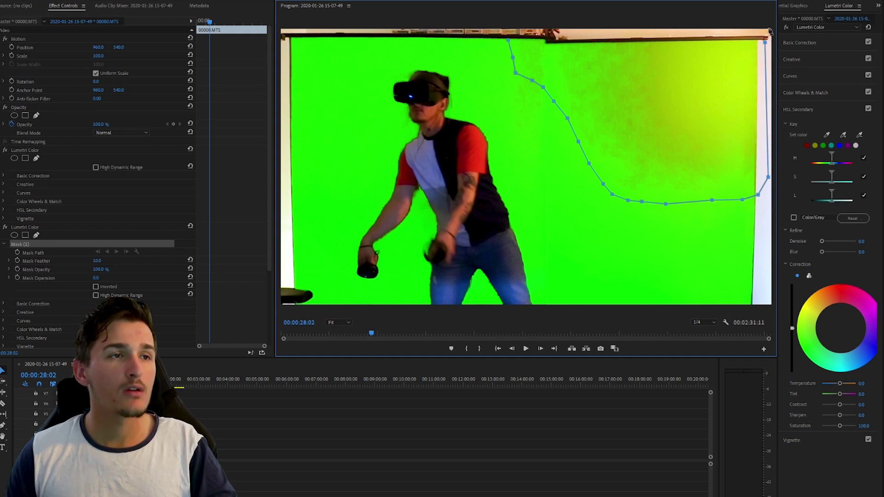
click(505, 29)
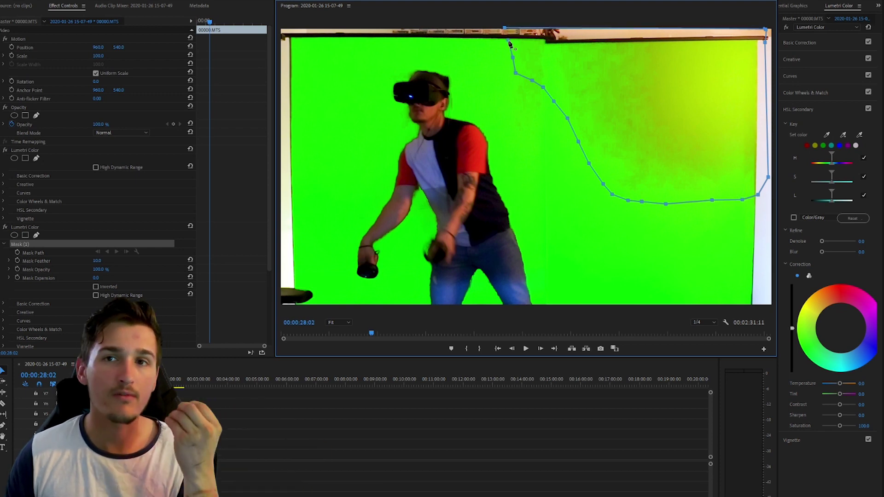
click(510, 44)
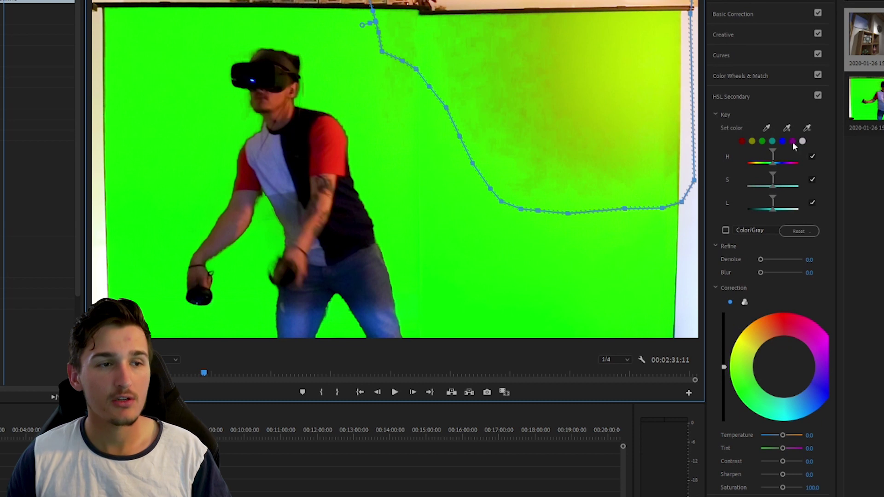
Key the masked yellow patch in HSL Secondary and correct it toward green with maximum brightness, Temperature -100, Tint -100, Contrast 100 and Saturation 200
click(766, 129)
click(621, 58)
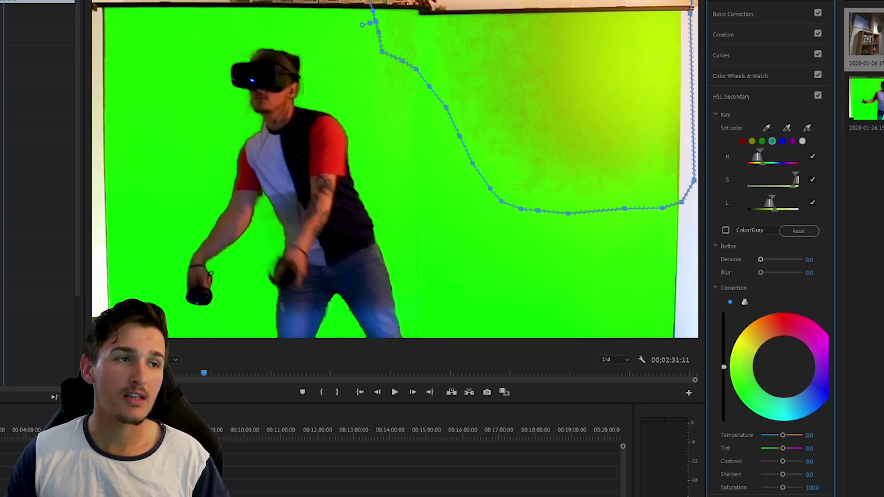
drag(724, 351, 724, 312)
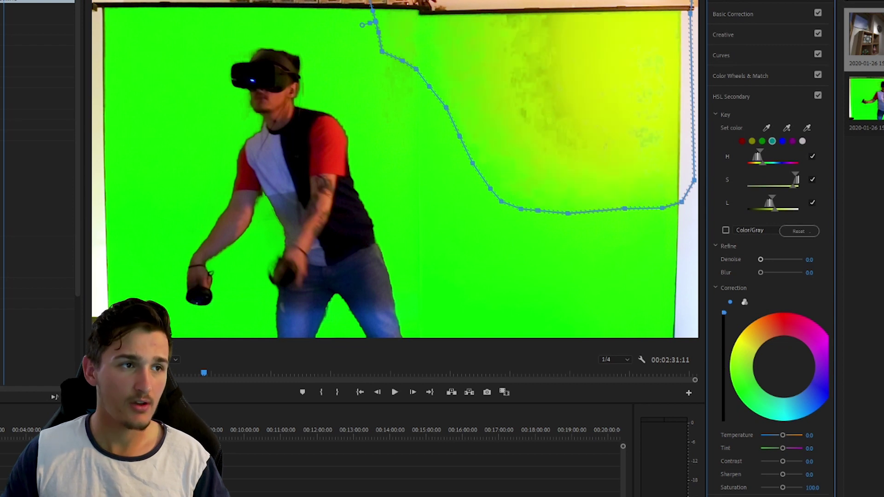
drag(749, 354, 730, 378)
drag(783, 436, 882, 461)
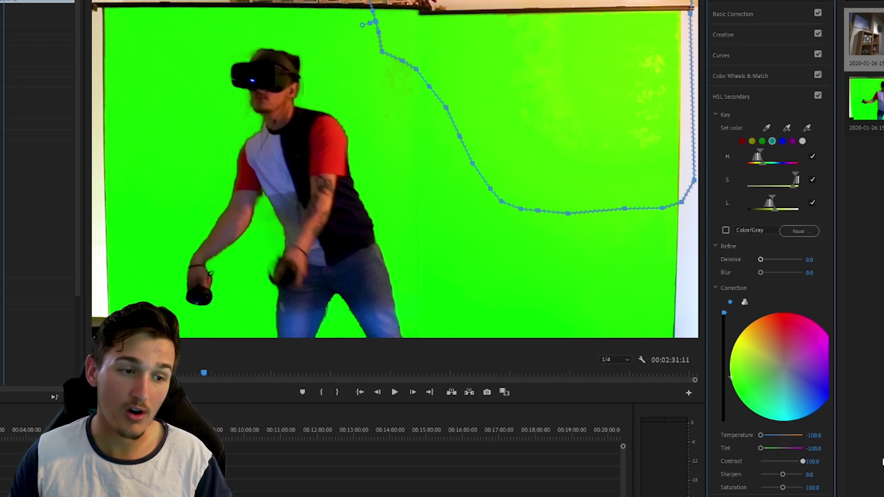
drag(783, 488, 858, 487)
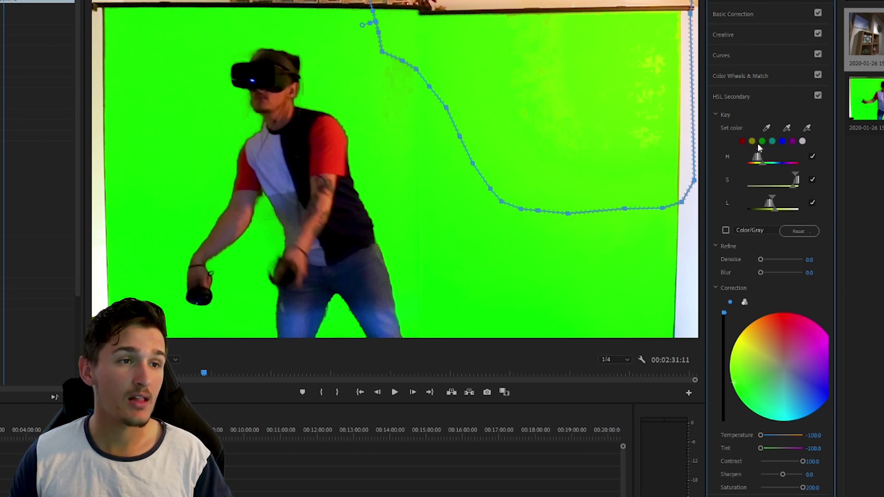
Add the remaining off-color backdrop patches inside the mask to the HSL key and play the sequence to check the correction
click(662, 60)
click(787, 128)
click(659, 60)
click(786, 129)
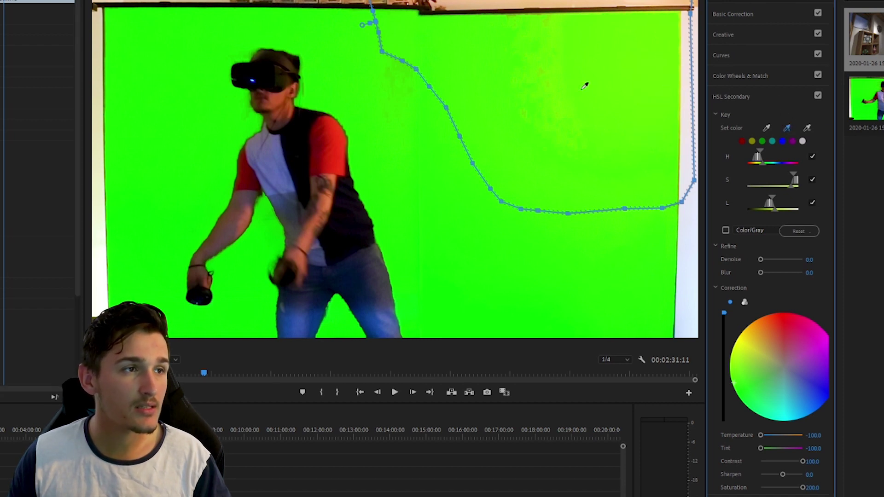
click(625, 74)
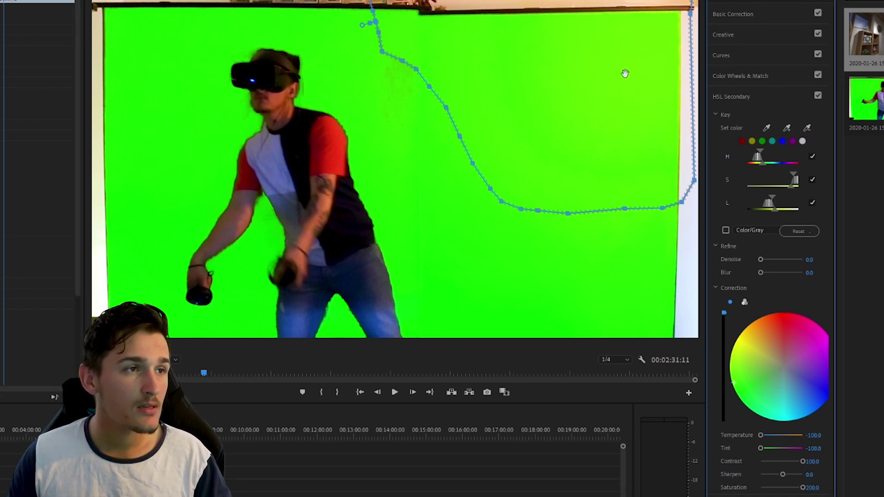
click(787, 128)
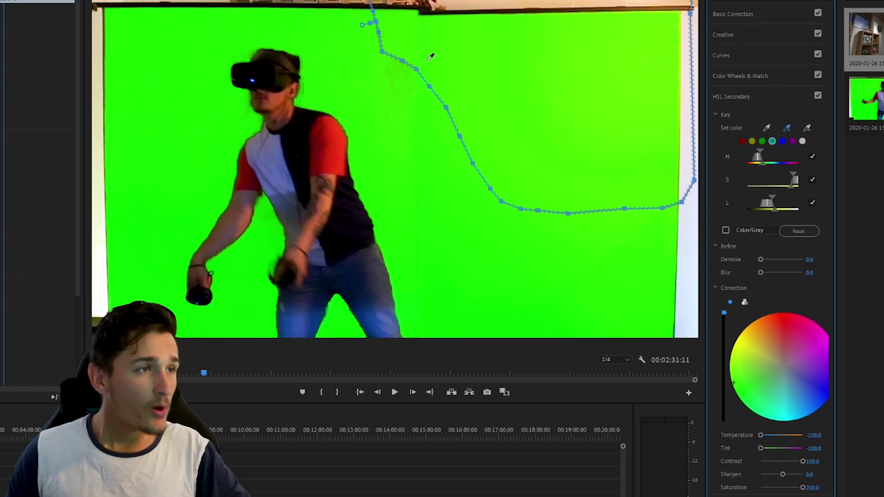
click(413, 31)
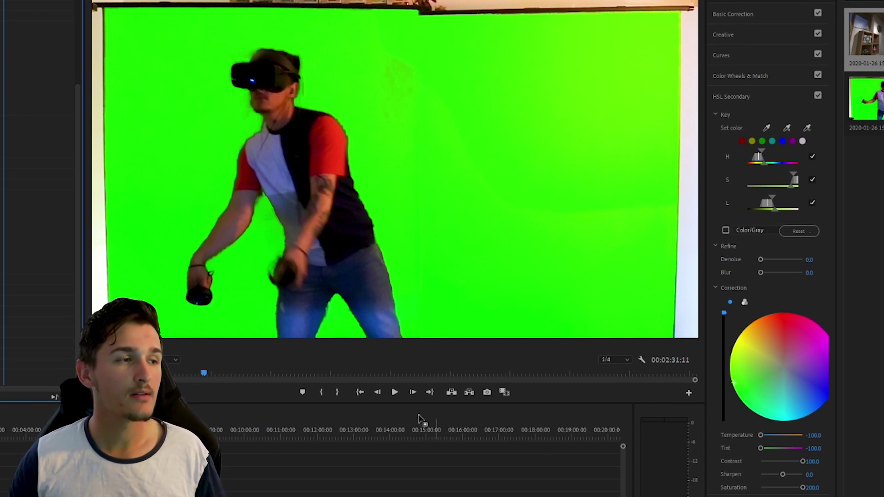
key(shift+3)
key(space)
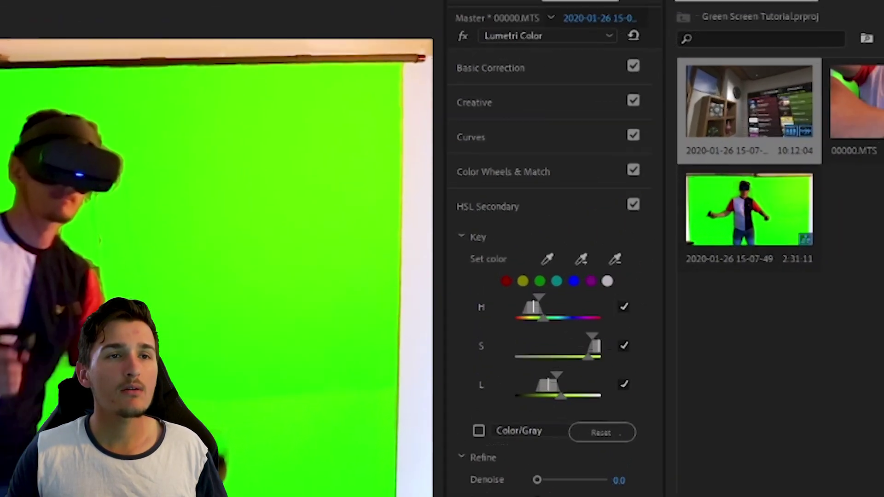
Search the effects for "ultra" and apply Ultra Key to the green screen clip
click(806, 23)
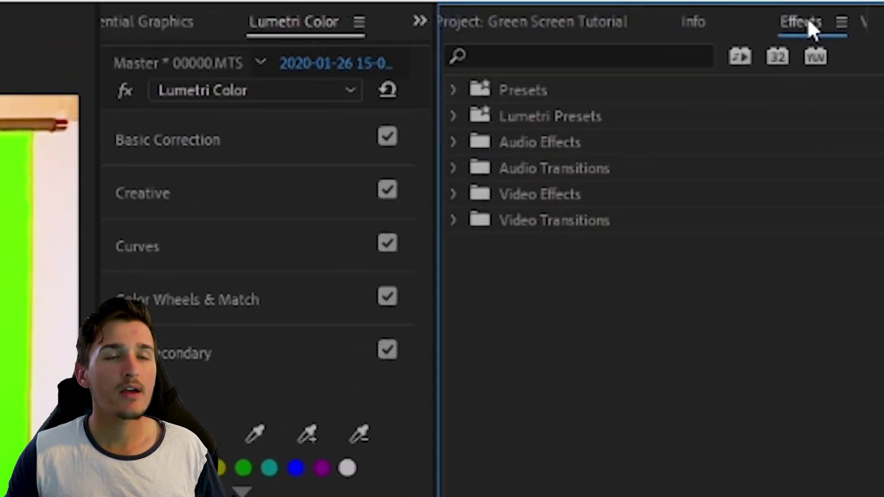
click(564, 66)
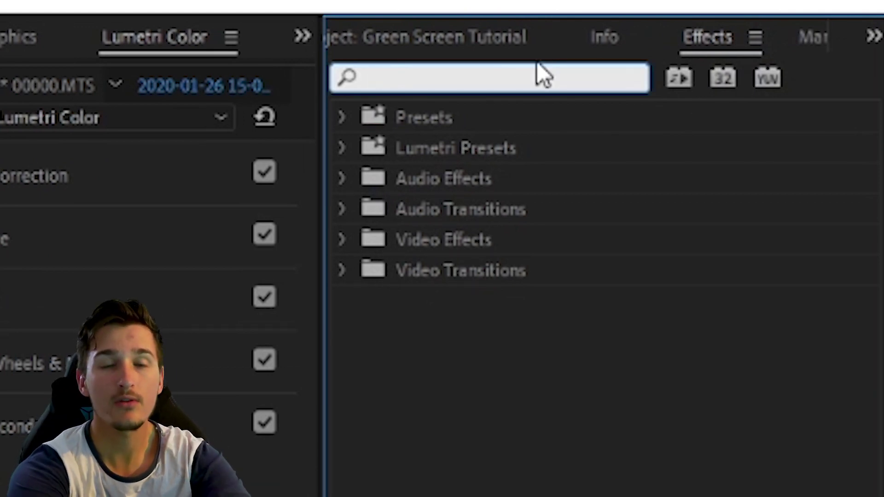
text(ultra)
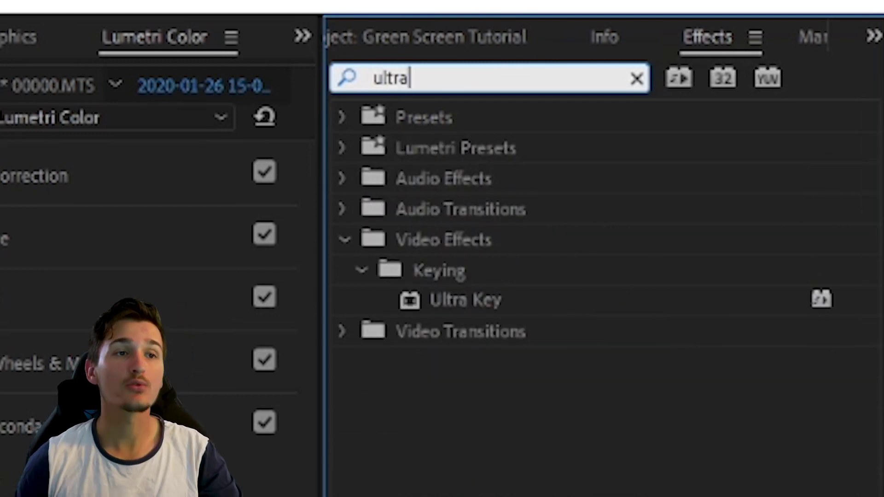
click(464, 302)
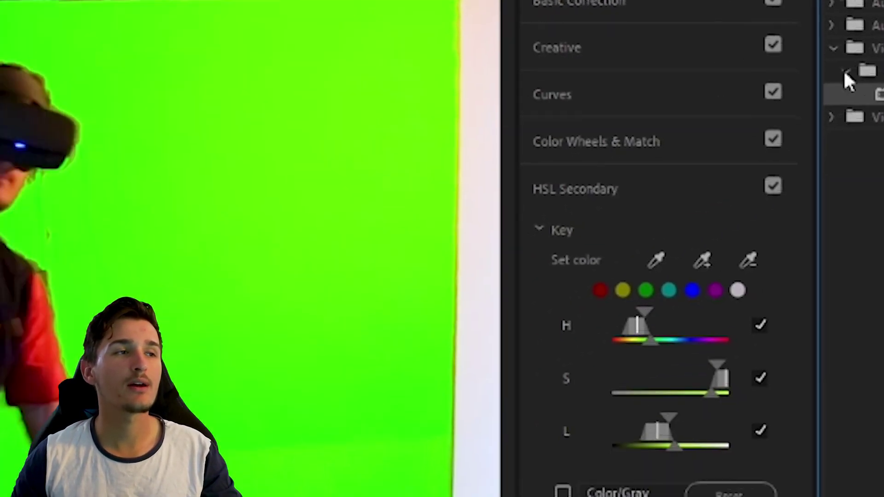
double_click(850, 82)
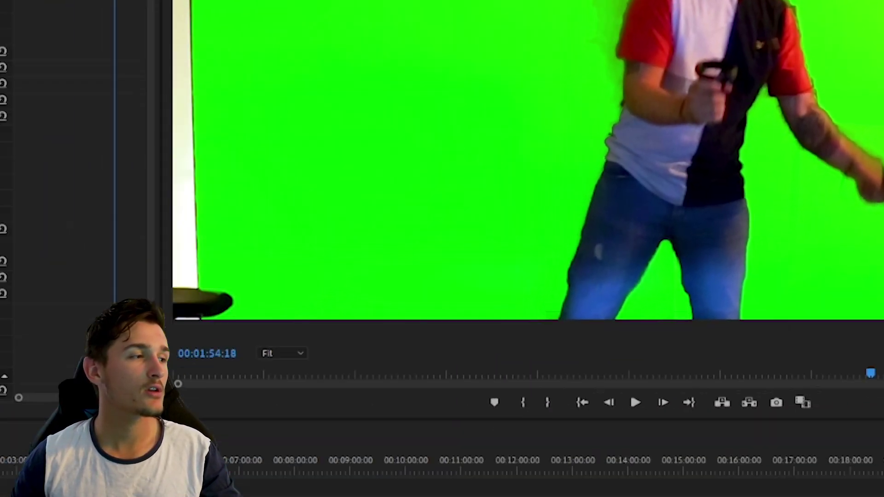
Sample the green backdrop beside the subject as the Ultra Key's key color
click(184, 182)
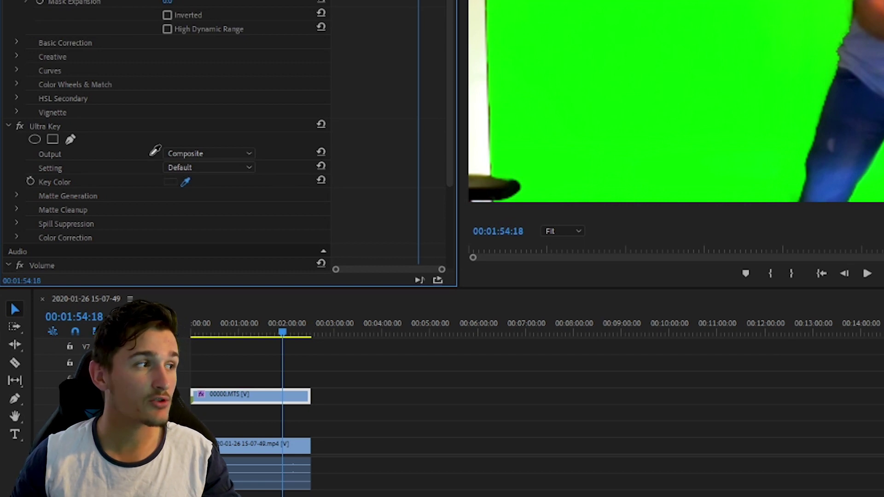
click(875, 99)
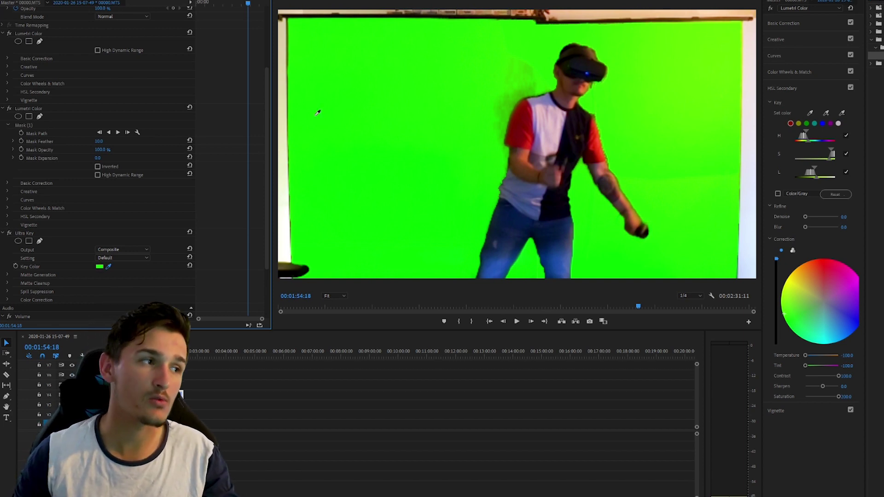
click(487, 274)
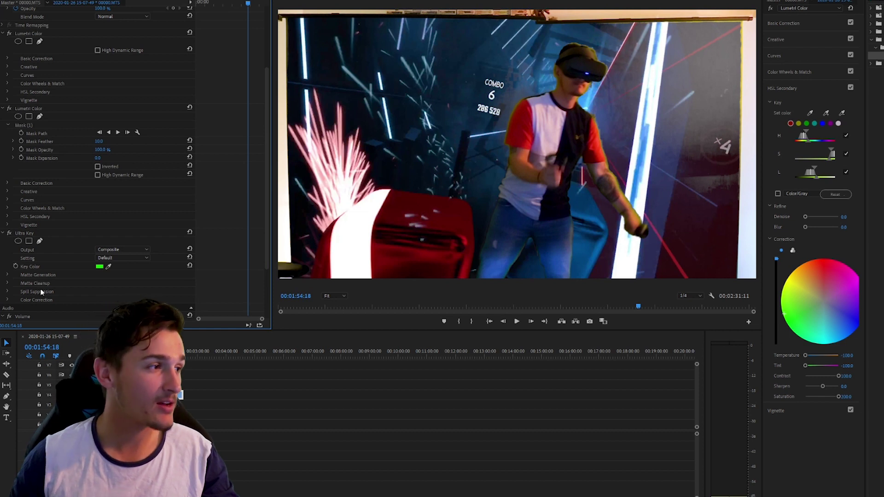
Compare the Ultra Key's Alpha Channel and Composite outputs, leaving Output set to Alpha Channel
scroll(183, 246, down, 2)
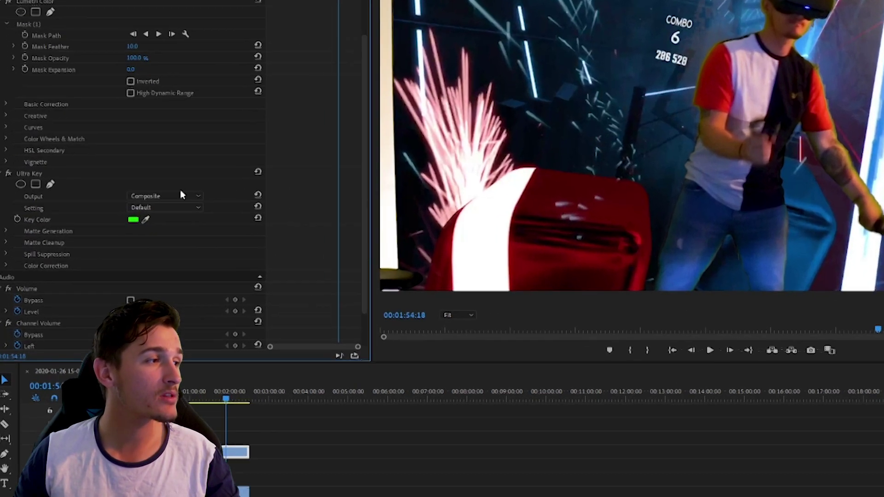
click(182, 195)
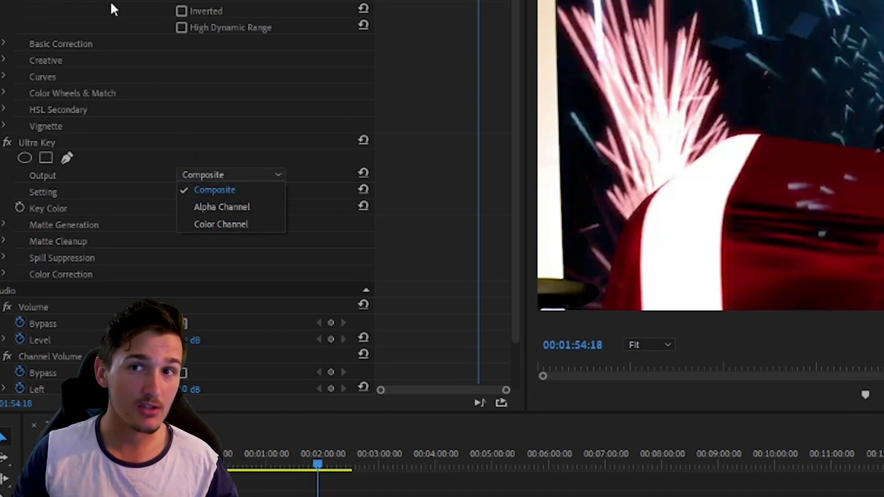
click(222, 207)
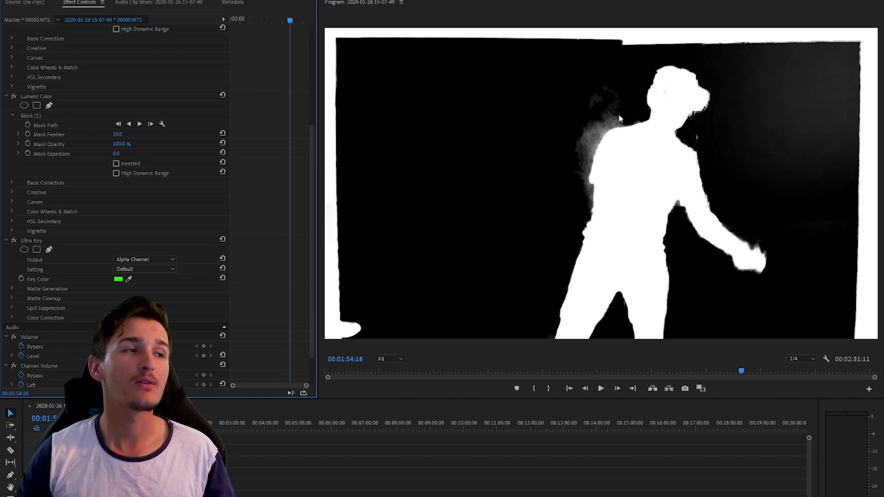
click(150, 257)
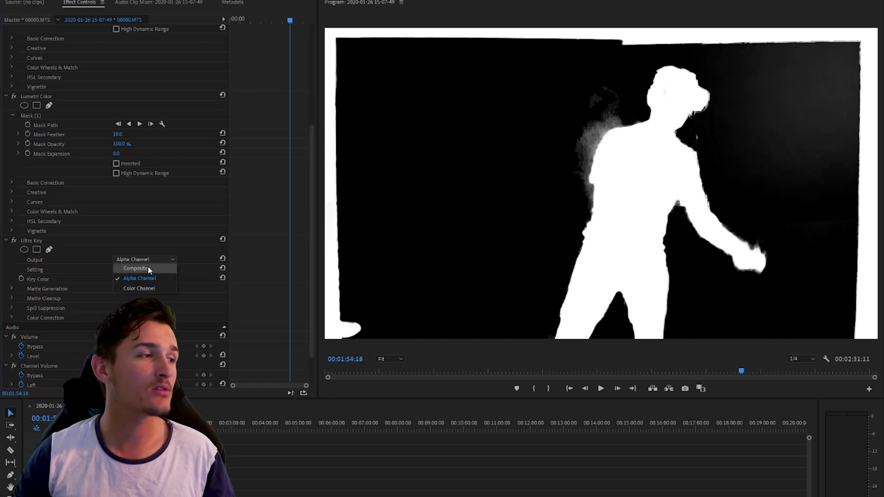
click(148, 267)
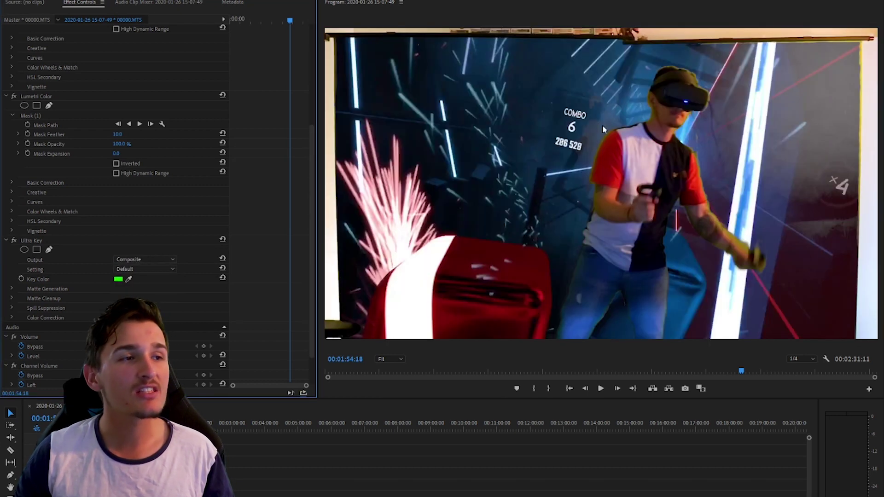
click(147, 259)
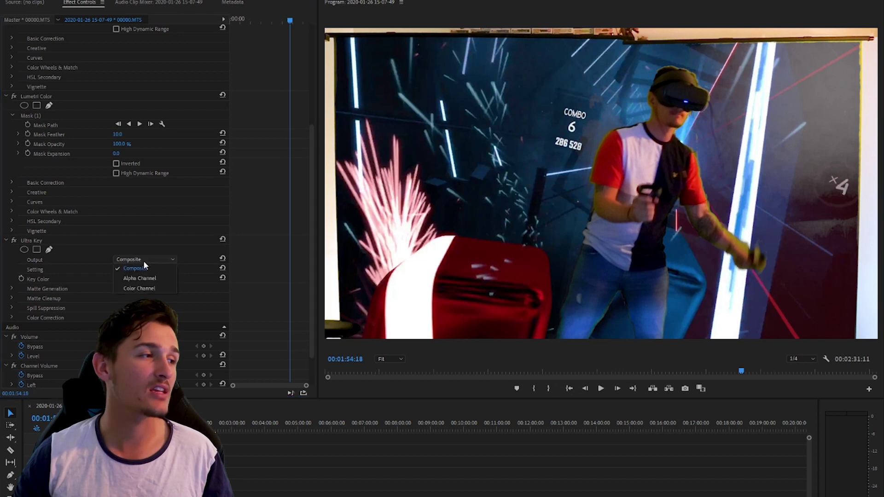
click(150, 279)
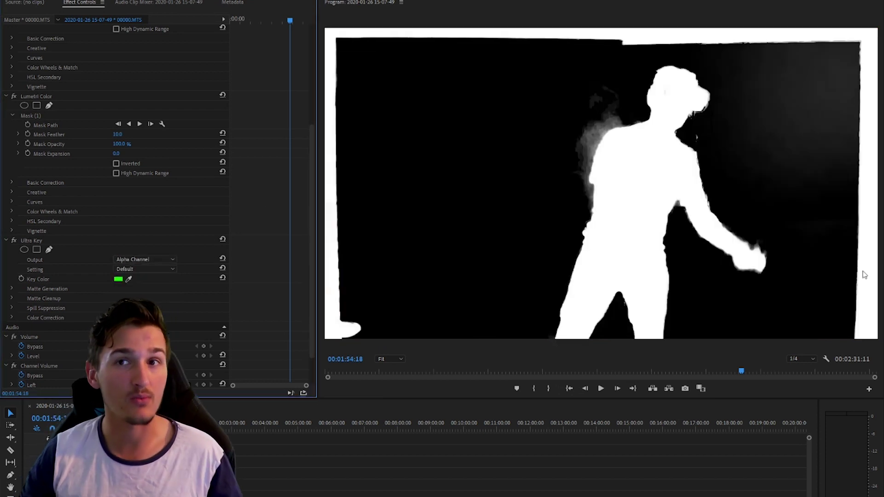
Set the Ultra Key's Matte Cleanup Contrast to 100
scroll(156, 234, down, 2)
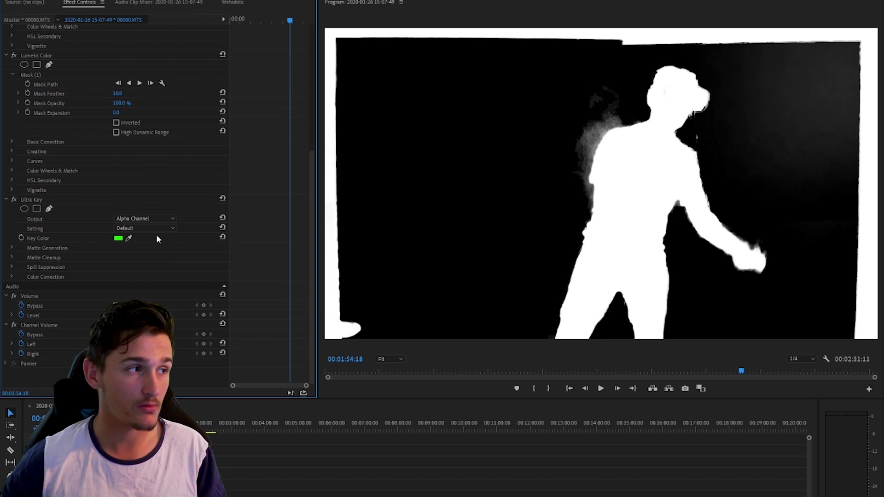
click(24, 257)
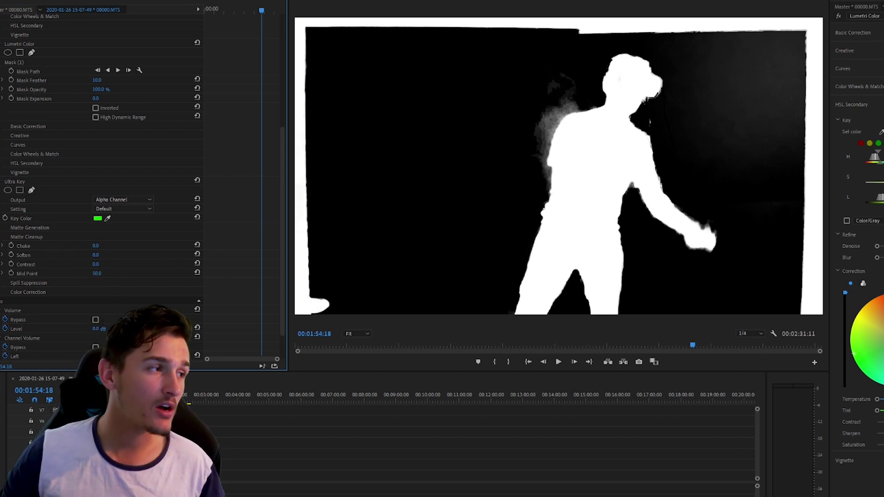
click(96, 266)
click(93, 270)
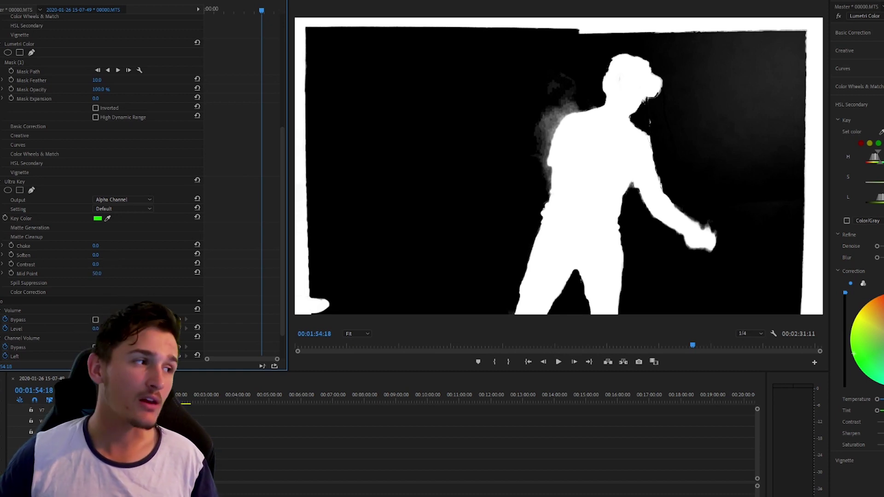
drag(95, 264, 104, 264)
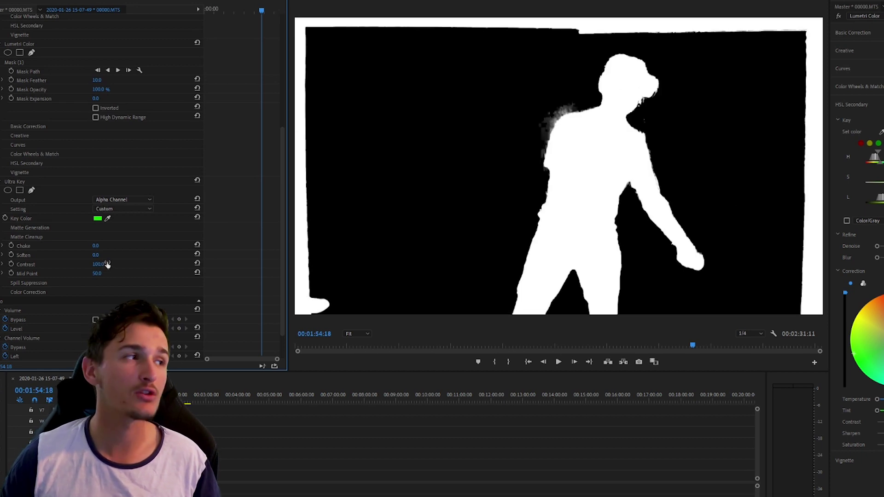
Check the Ultra Key's Composite output and set its Matte Cleanup Soften to 14 in the Alpha Channel view
scroll(53, 131, up, 3)
click(122, 278)
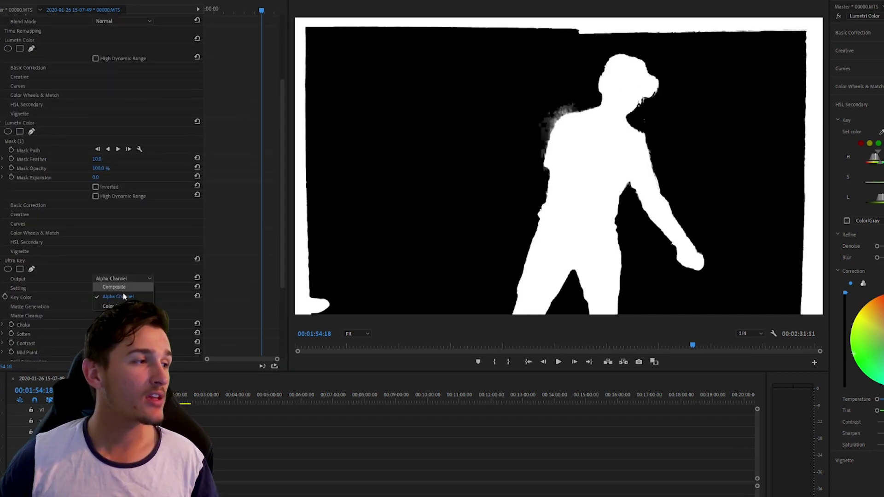
click(110, 286)
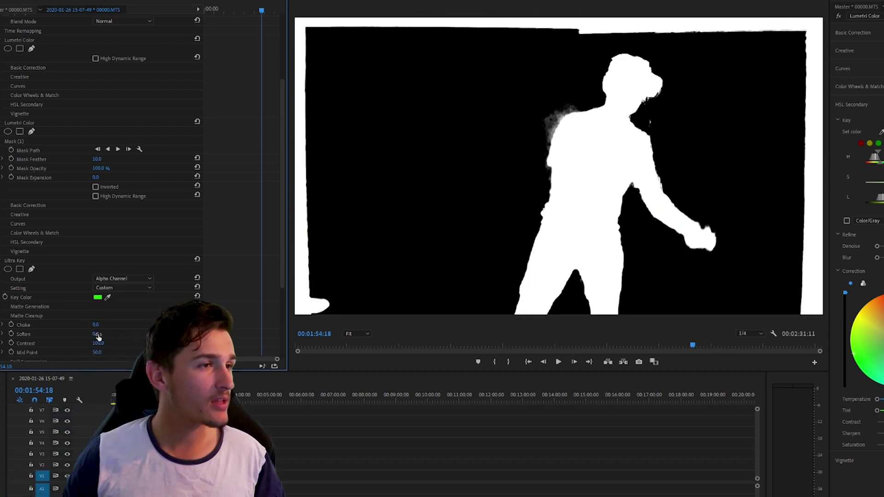
mouse_move(95, 334)
mouse_down()
mouse_move(123, 333)
mouse_move(101, 334)
mouse_up()
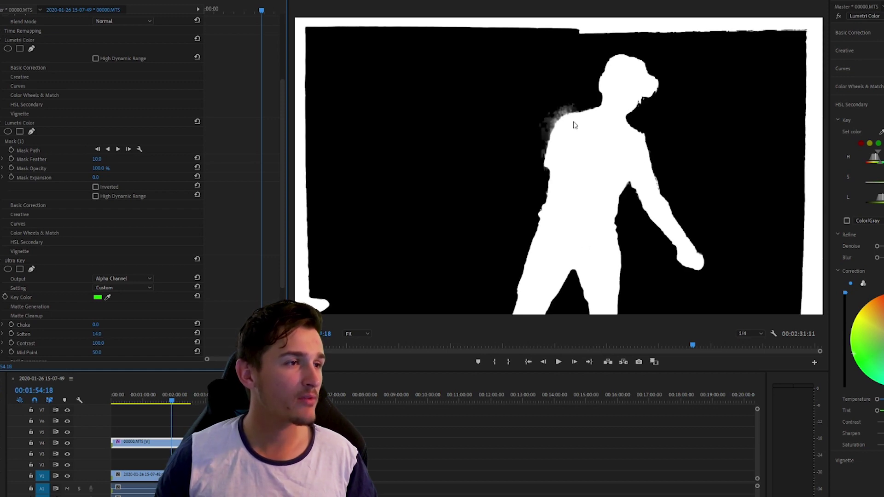
Compare the softened key's Composite and Alpha Channel outputs, leaving Output set to Alpha Channel
scroll(89, 230, up, 2)
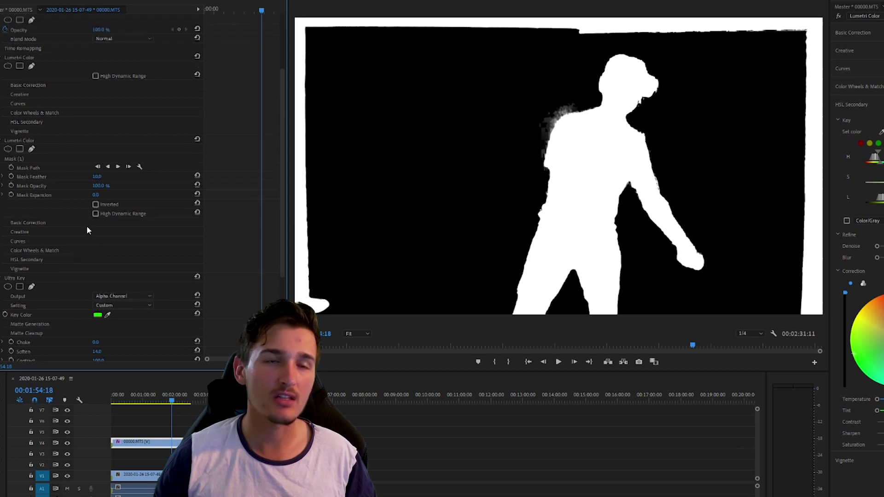
click(111, 314)
click(114, 323)
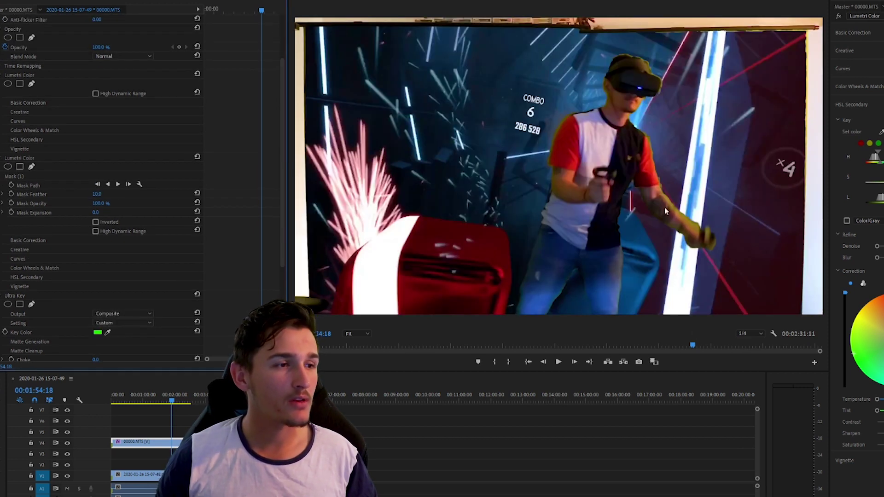
click(123, 313)
click(115, 322)
Try a Matte Cleanup Mid Point of 43, reset it, and set the Mid Point to 66
scroll(76, 325, down, 3)
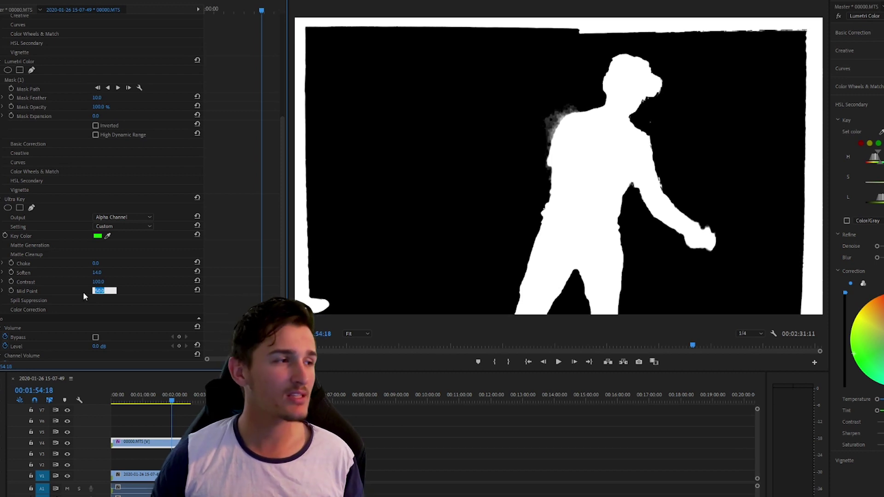
click(89, 292)
drag(97, 296, 72, 291)
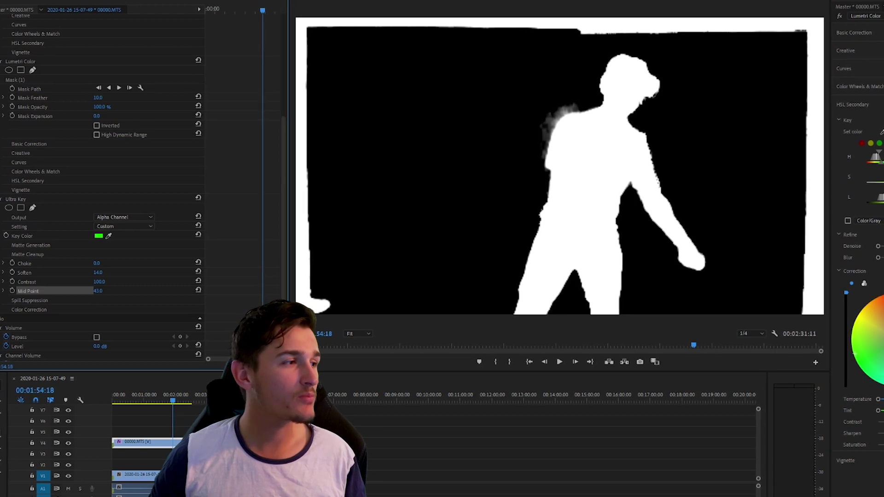
click(199, 290)
drag(100, 291, 107, 290)
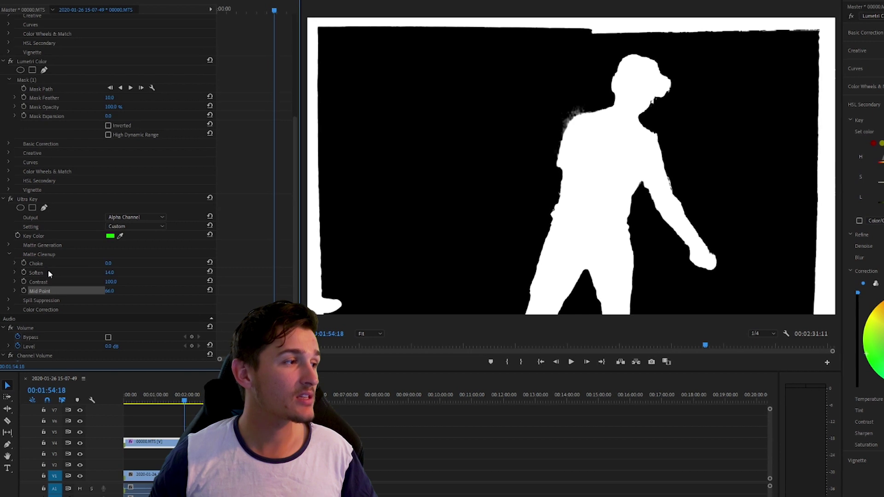
Set the Ultra Key's Matte Generation Tolerance to 100 and Shadow to 40
click(9, 255)
click(9, 245)
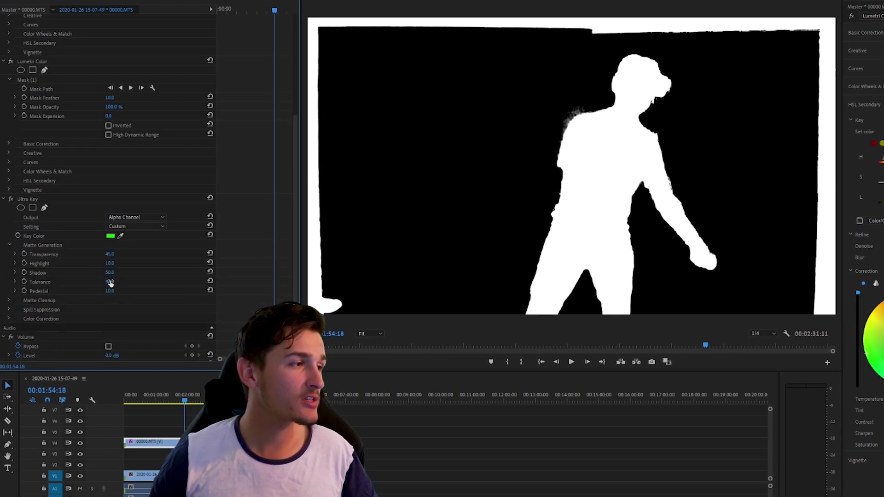
drag(110, 282, 134, 282)
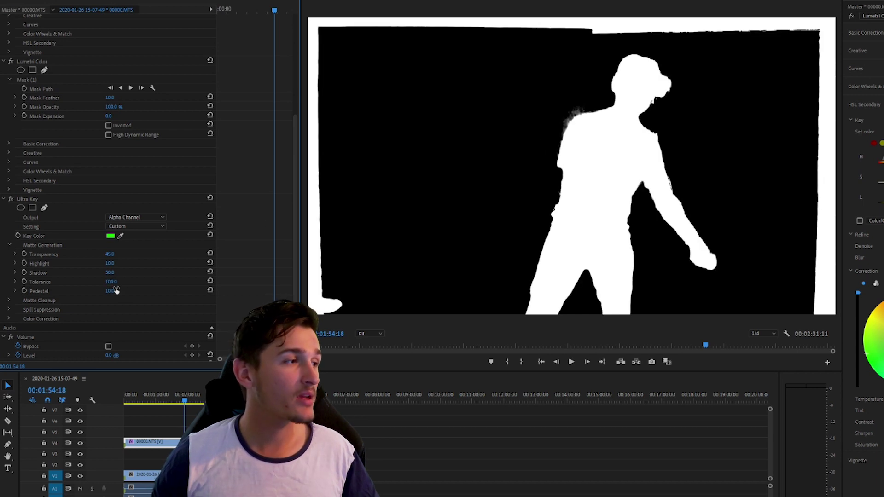
mouse_move(109, 272)
mouse_down()
mouse_move(119, 272)
mouse_move(105, 273)
mouse_up()
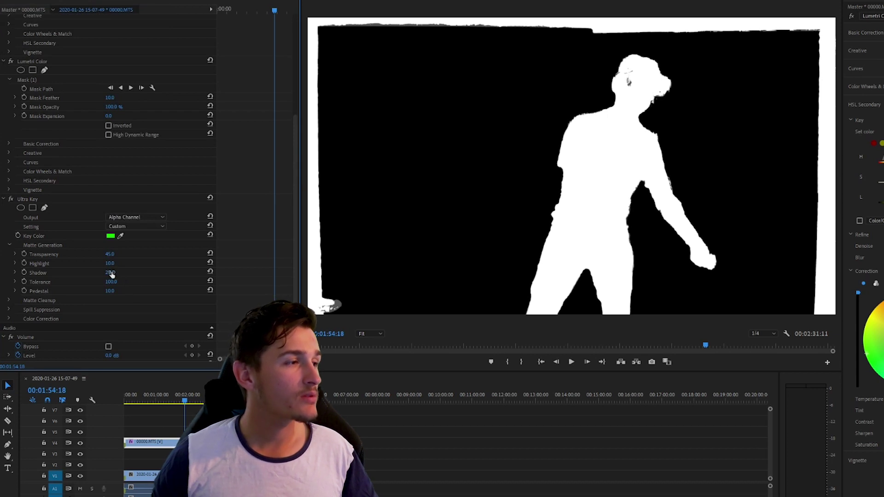
drag(109, 273, 114, 272)
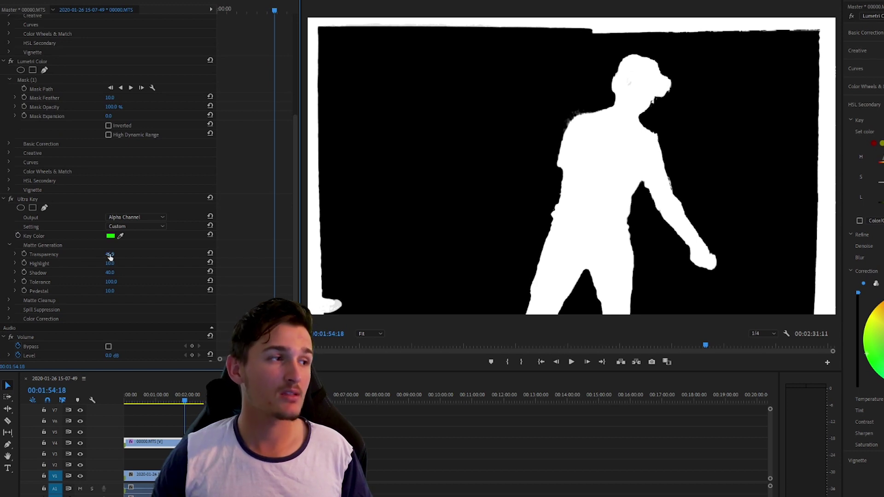
Try raising the Matte Generation Transparency as far as 100, and reset it to its default
mouse_move(111, 254)
mouse_down()
mouse_move(138, 254)
mouse_move(91, 254)
mouse_move(114, 254)
mouse_up()
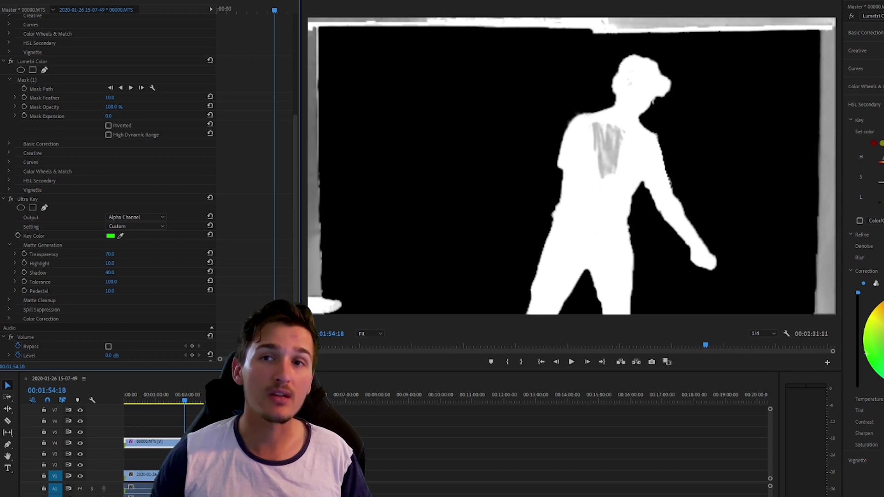
drag(114, 254, 113, 254)
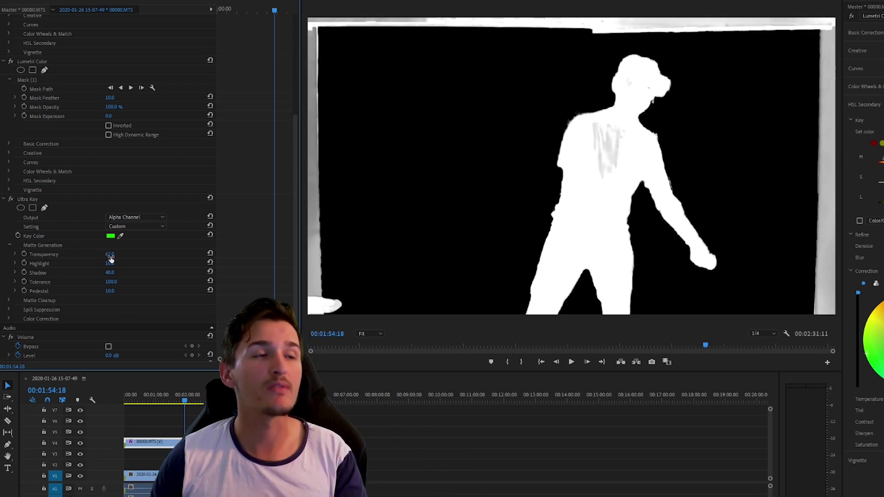
drag(111, 254, 126, 254)
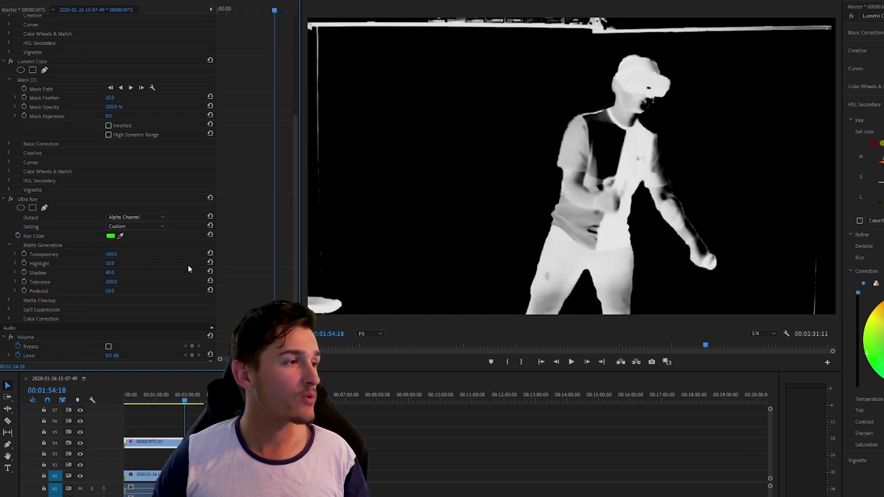
click(211, 253)
Set the Ultra Key's Matte Generation Highlight to 0
drag(125, 263, 36, 261)
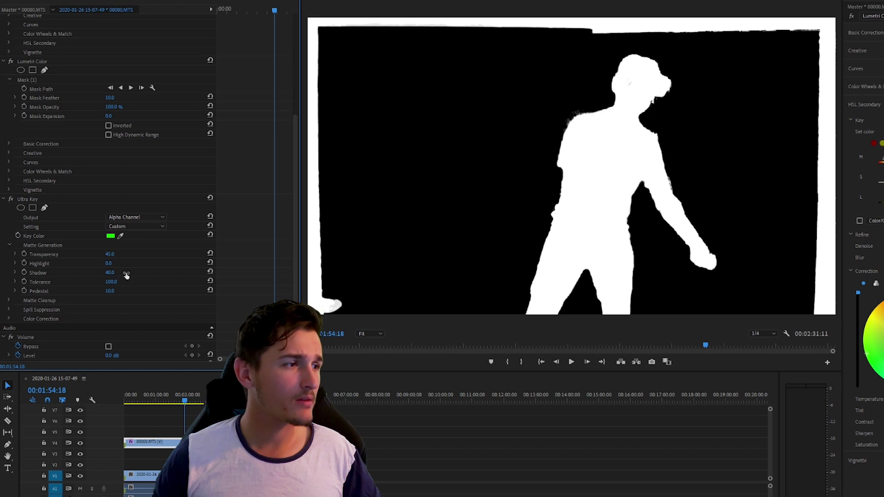
scroll(147, 265, down, 1)
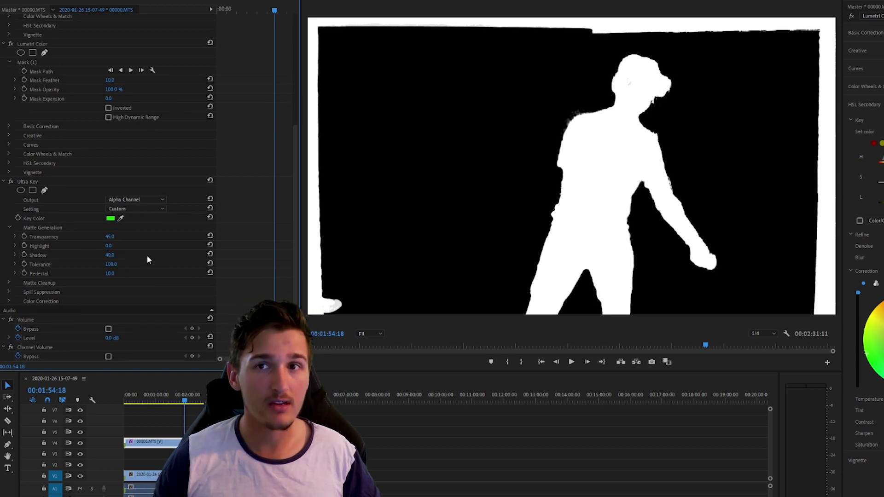
click(109, 246)
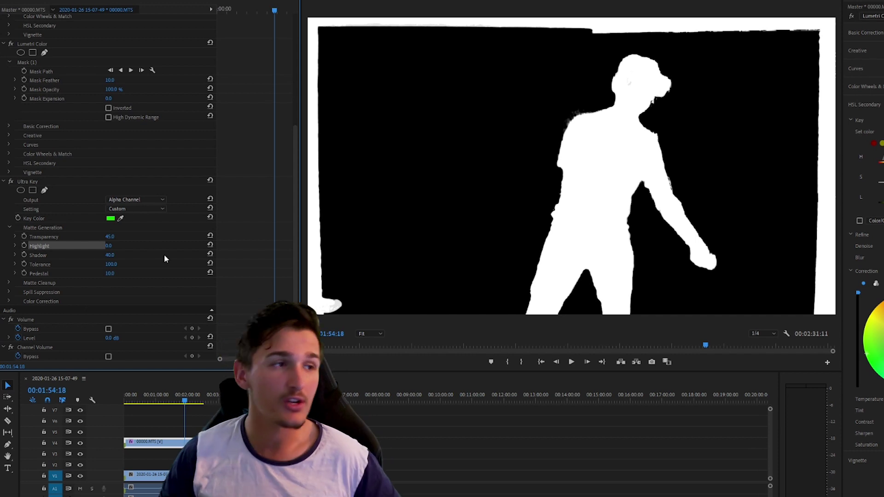
scroll(164, 254, down, 2)
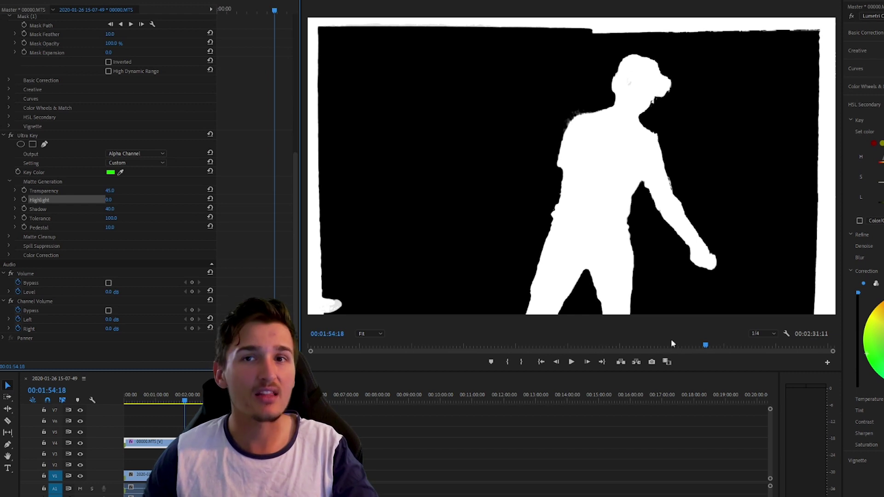
Go to the frame at 00:01:18:04, test Pedestal at 100, and set the Matte Generation Pedestal to 20
click(578, 345)
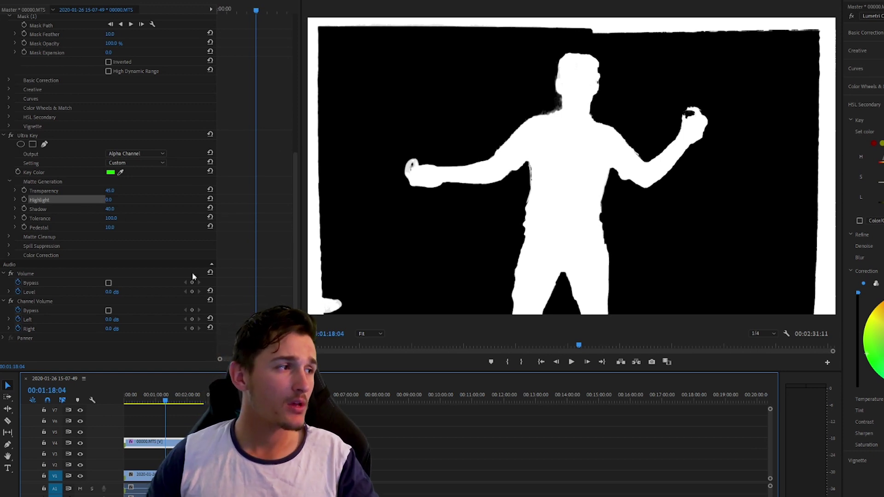
drag(109, 228, 109, 229)
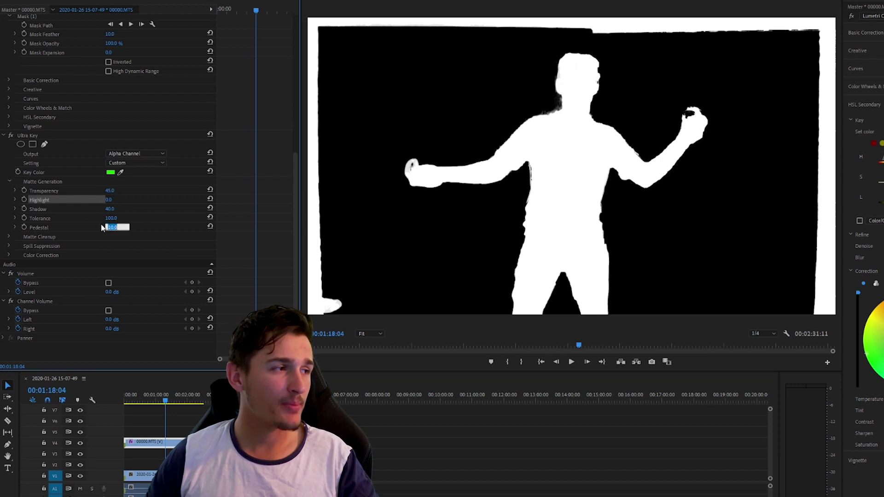
click(104, 229)
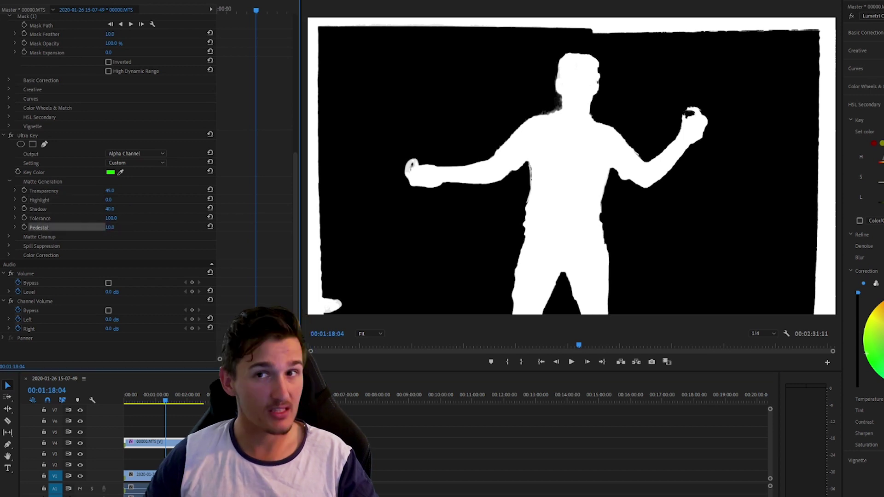
drag(109, 228, 148, 229)
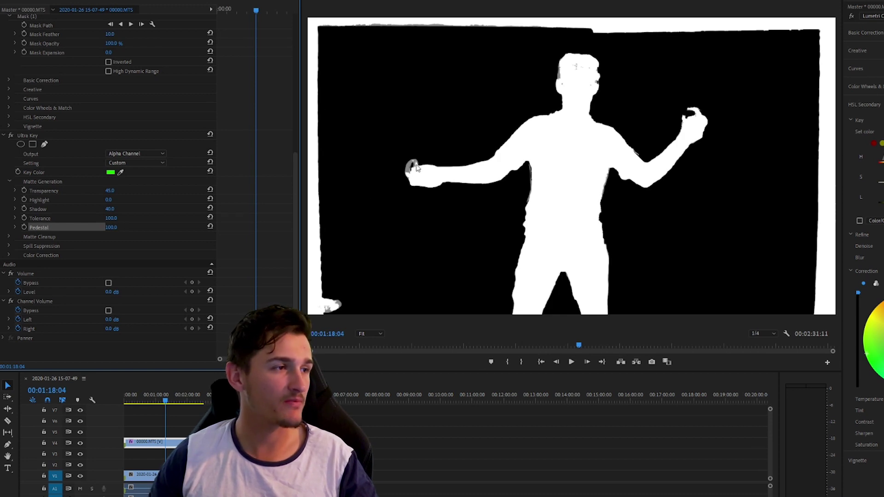
drag(147, 228, 102, 229)
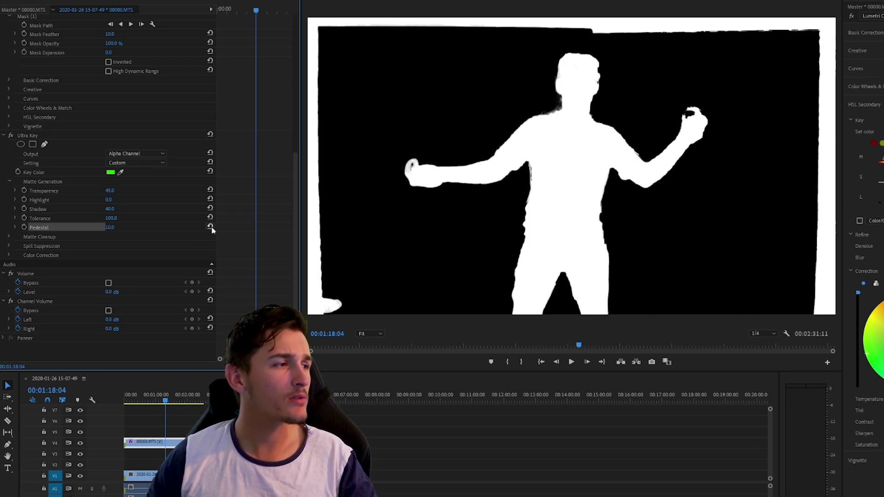
drag(110, 227, 124, 227)
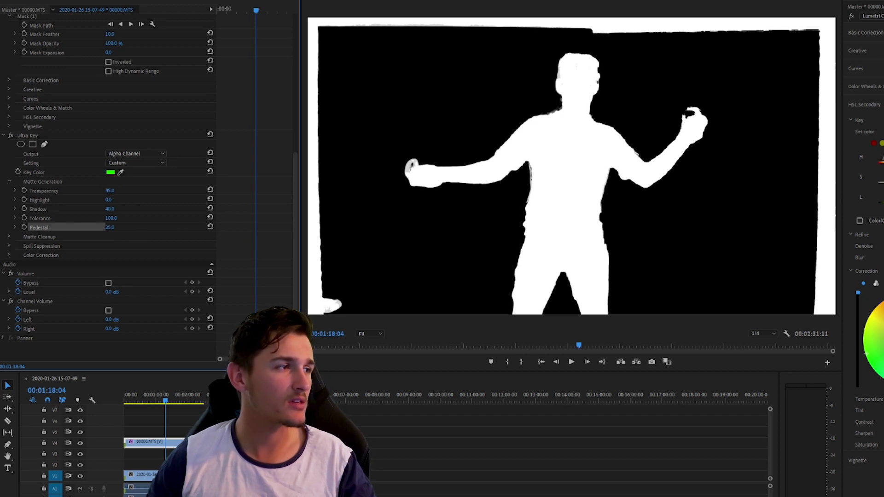
Switch the Ultra Key's Output to Composite and play a short stretch of the keyed footage
click(10, 182)
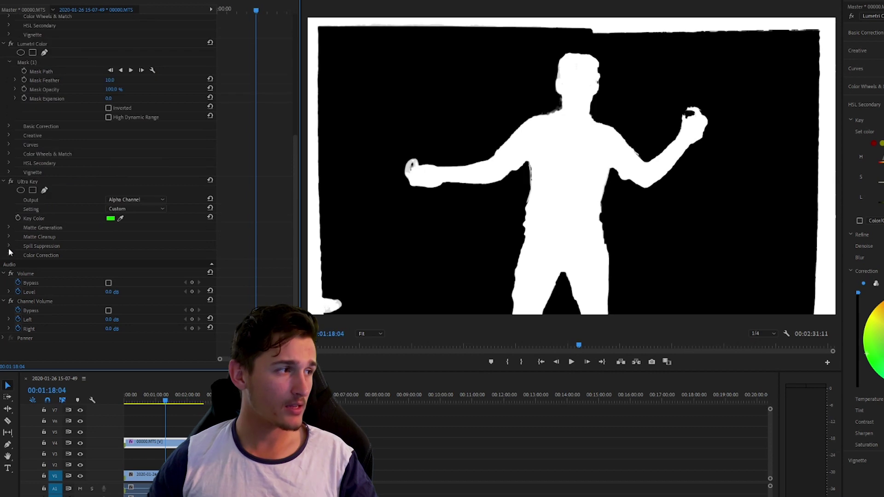
click(123, 197)
click(140, 206)
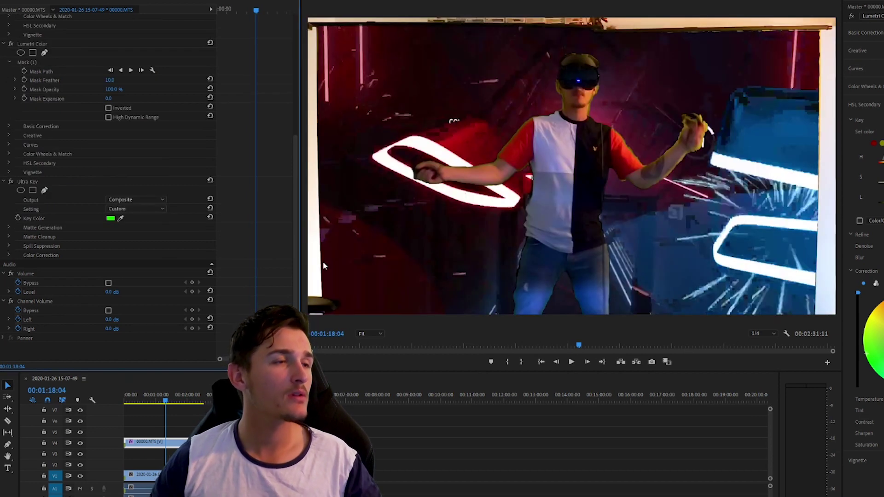
key(space)
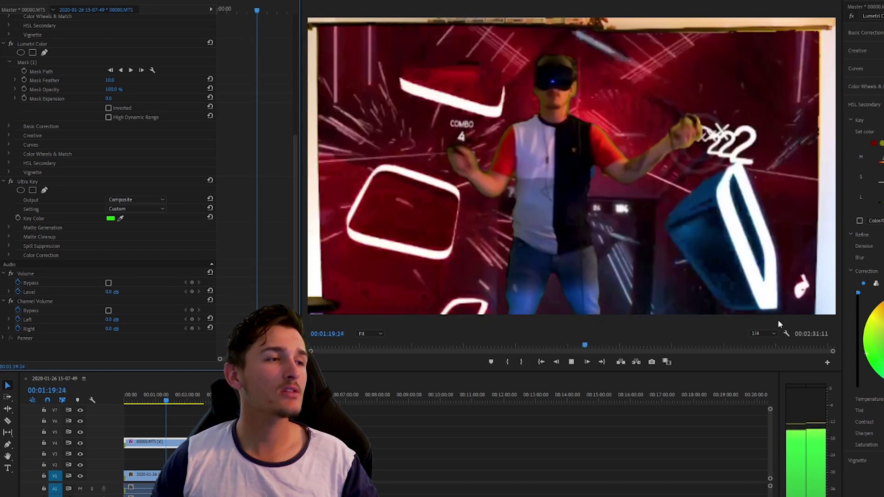
key(space)
Set the Program Monitor's playback resolution to Full and play the keyed footage up to about 00:01:29:01
click(772, 334)
click(768, 342)
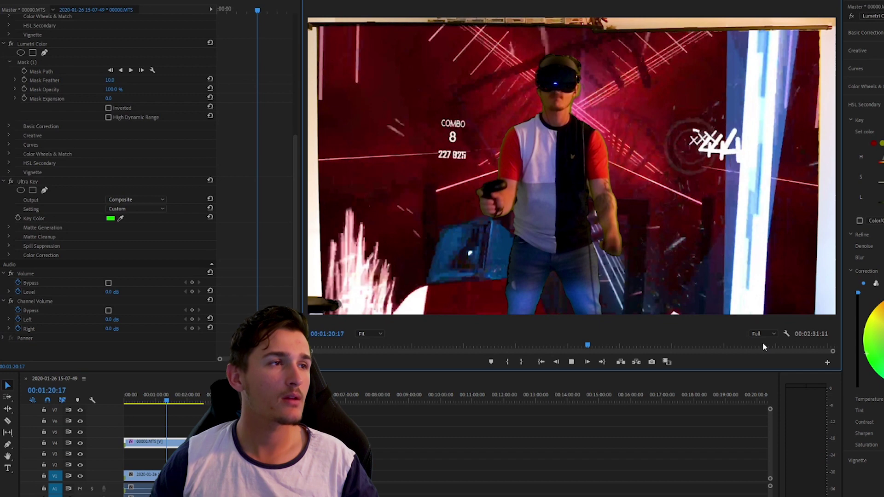
key(space)
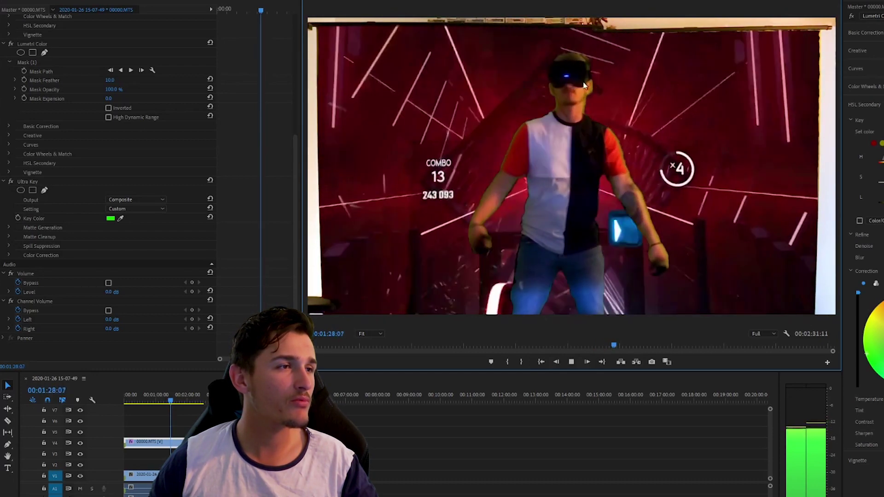
key(space)
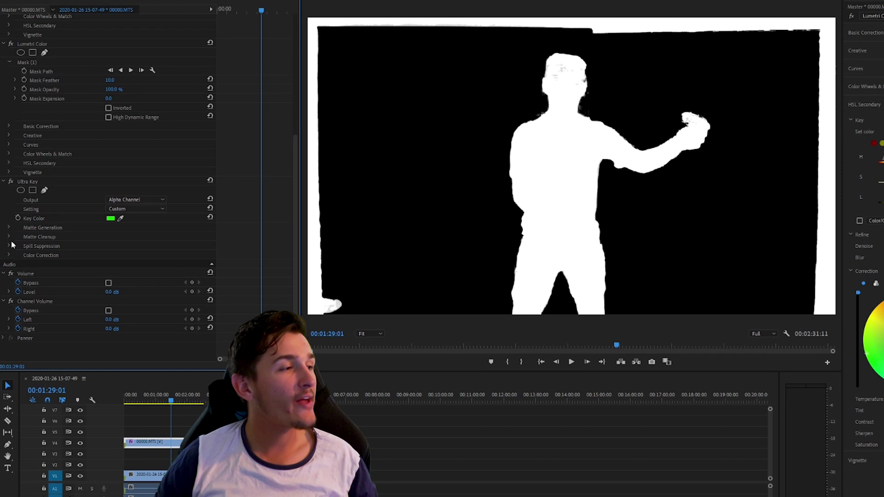
Set the Matte Generation Shadow to 51 and review the Composite output in playback
click(9, 236)
click(8, 235)
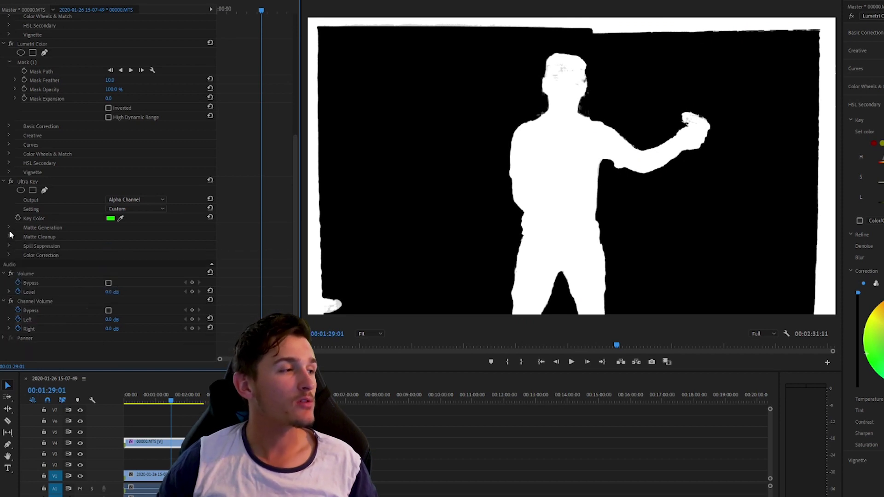
click(10, 227)
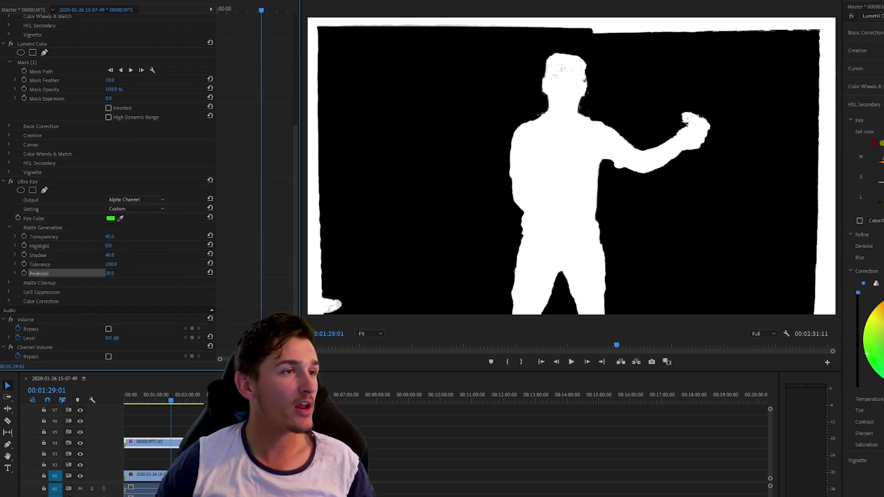
drag(110, 255, 113, 255)
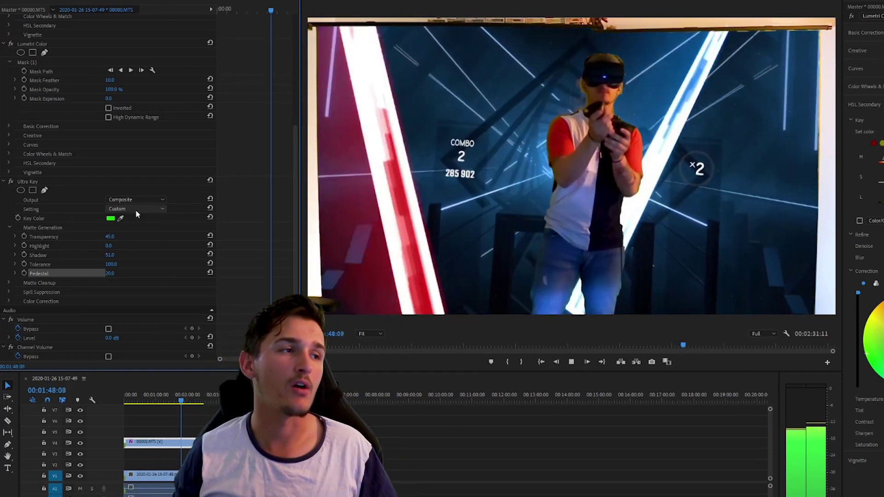
key(space)
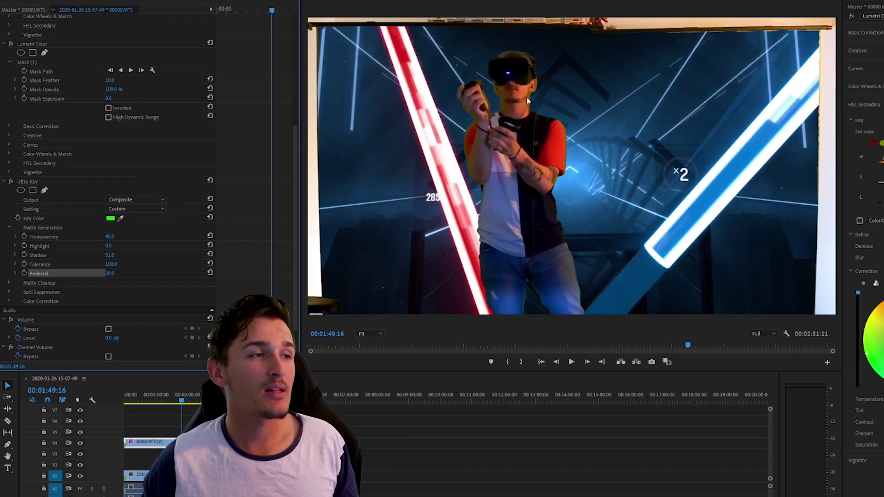
Set the Ultra Key's Spill Suppression Spill to 100
click(10, 228)
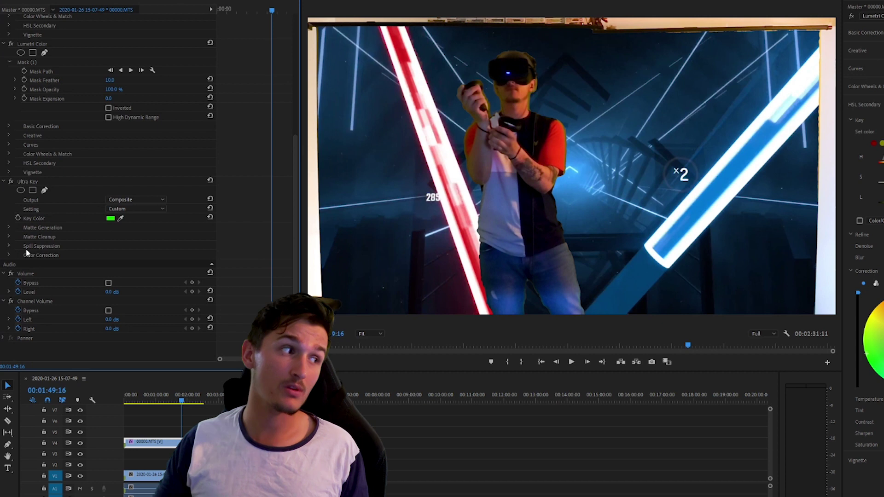
click(8, 246)
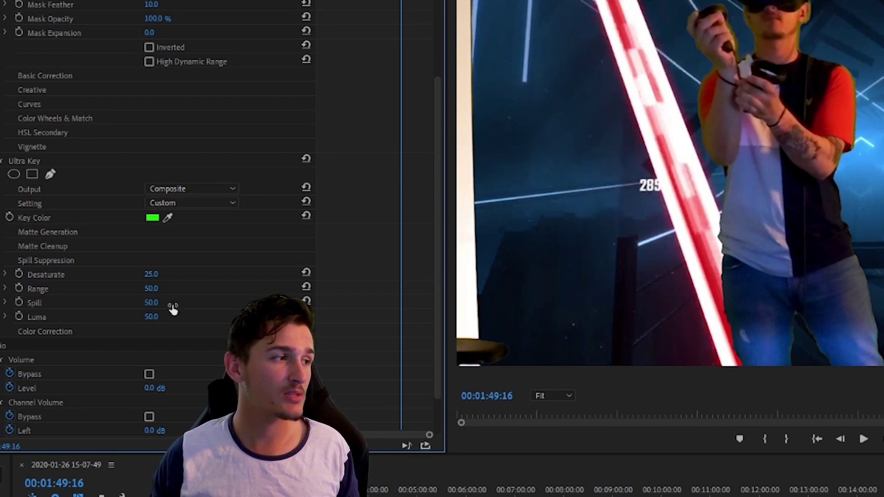
drag(157, 303, 164, 305)
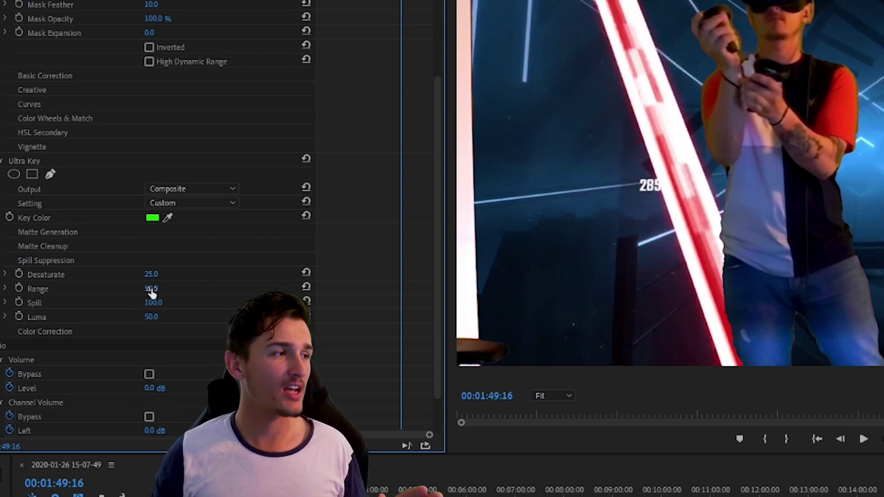
Try adjusting the Spill Suppression Desaturate, test Range at 53, and reset Range to its default
mouse_move(154, 277)
mouse_down()
mouse_move(186, 278)
mouse_move(142, 278)
mouse_move(152, 278)
mouse_up()
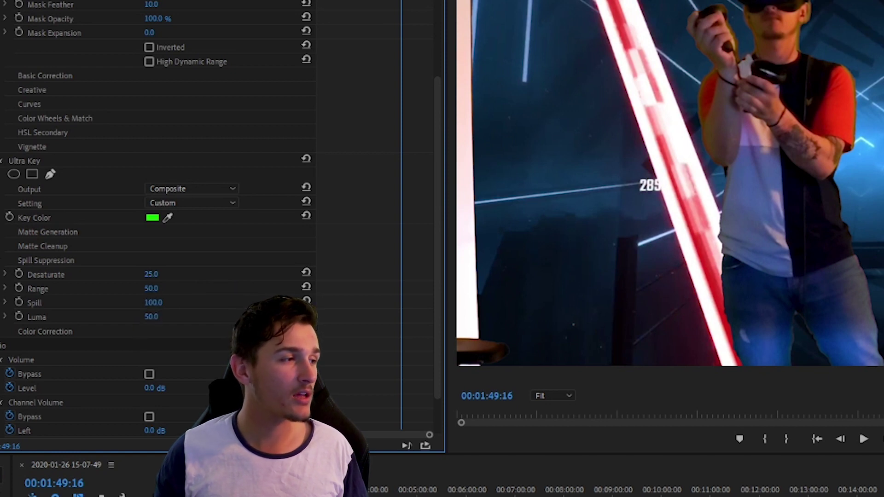
drag(152, 288, 164, 289)
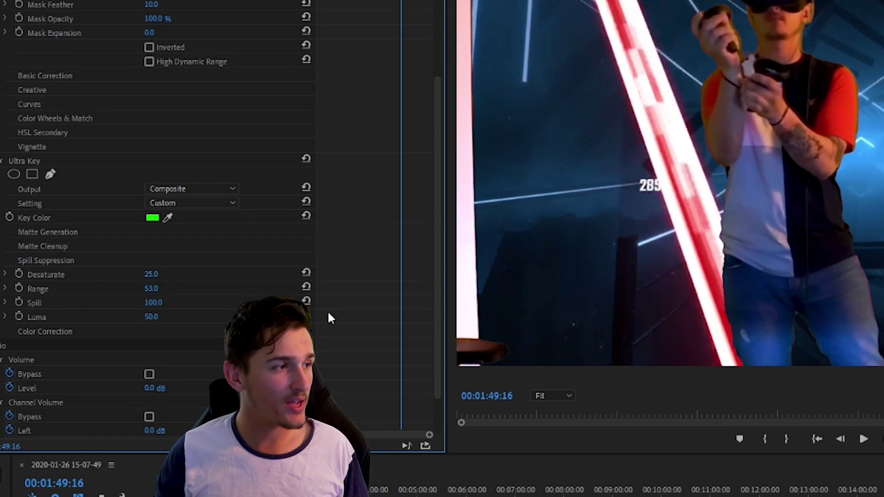
click(307, 286)
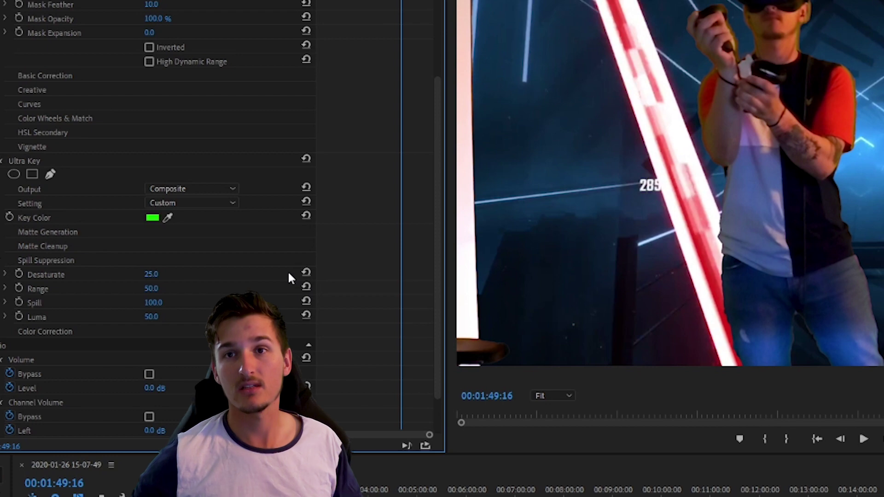
Play the keyed footage from 00:01:49:16, jump back to an earlier section, and stop playback at about 00:00:55:10
key(space)
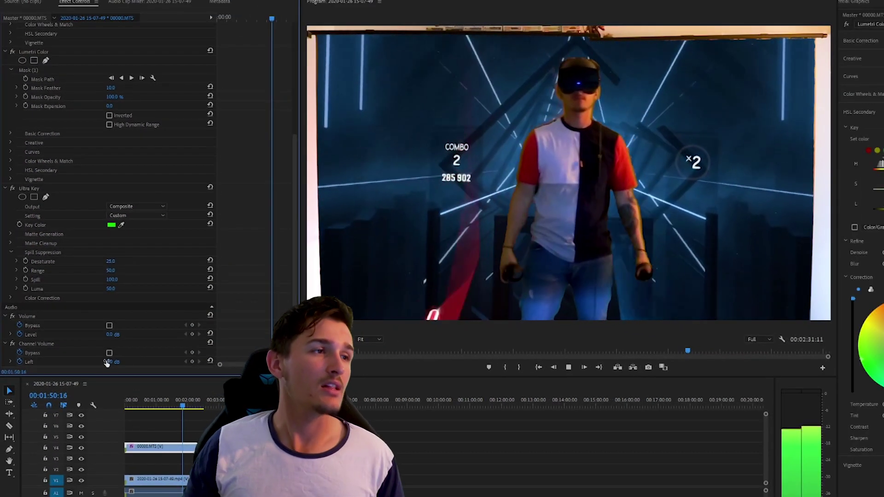
click(150, 402)
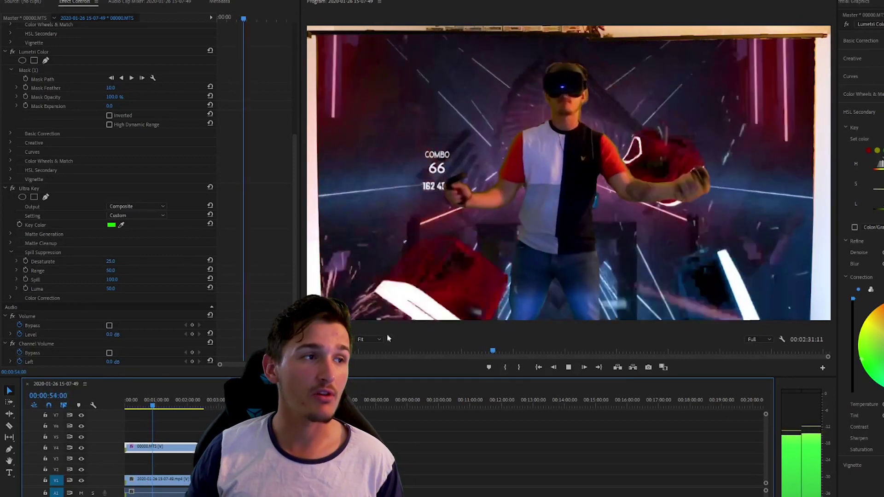
key(space)
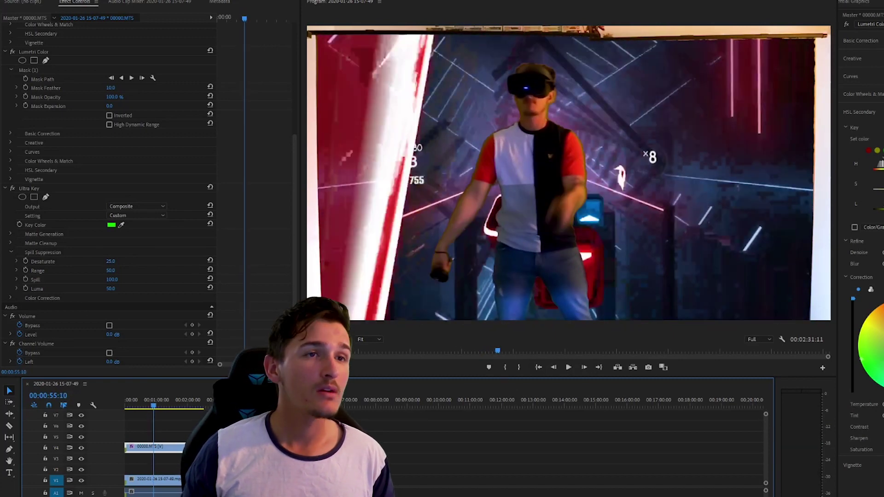